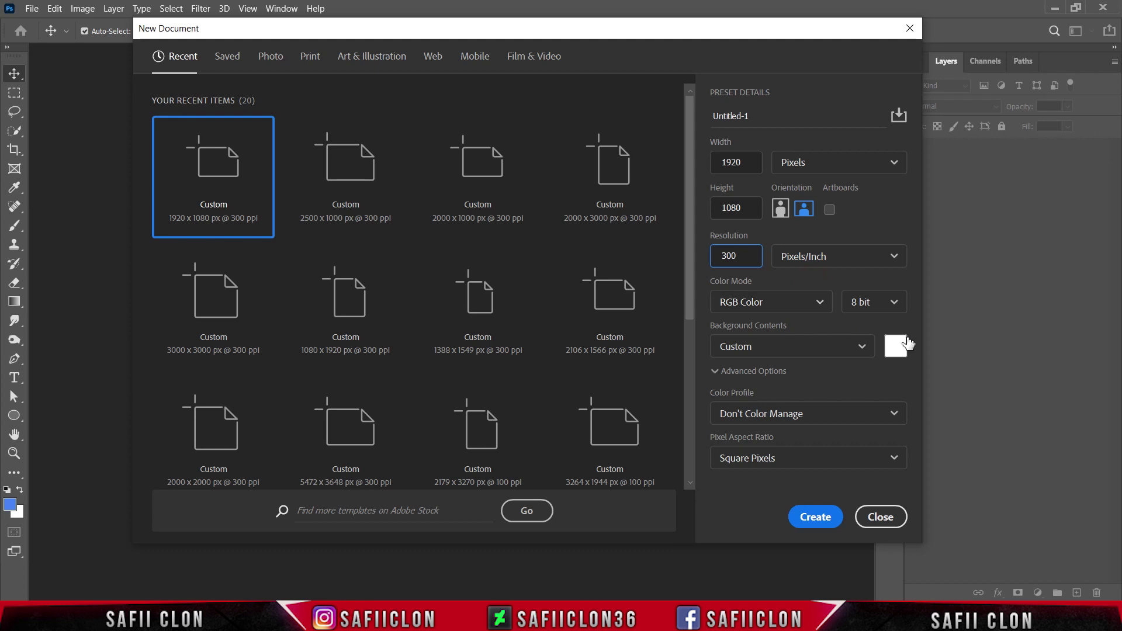
- Create a 1920 x 1080 px document at 300 ppi and marquee-select its full-width upper part, about 590 px tall
click(816, 517)
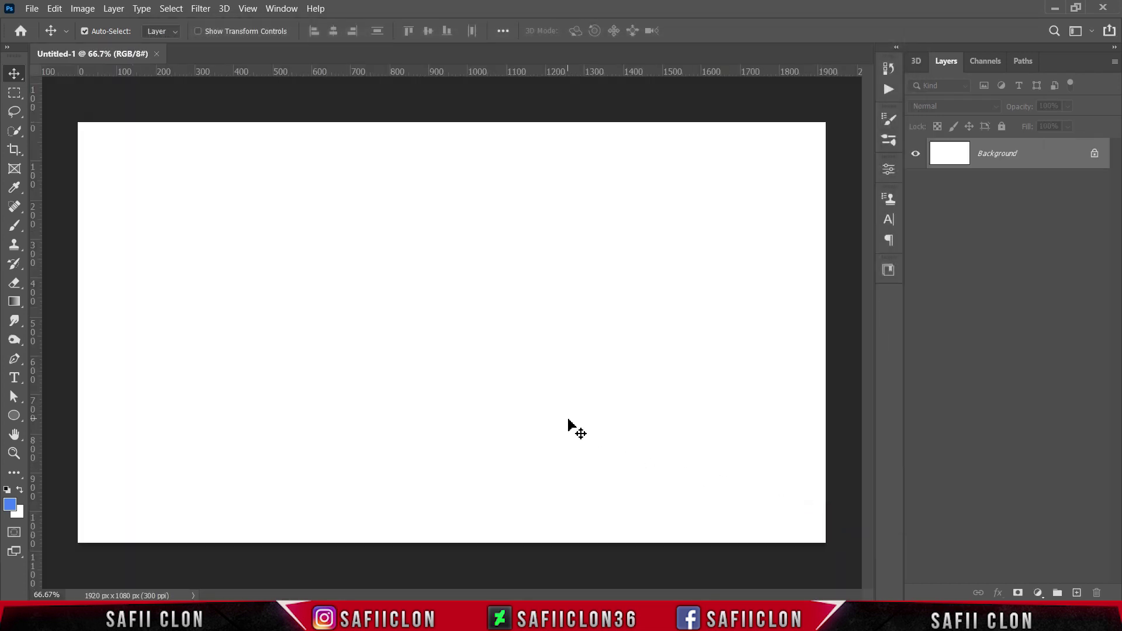
click(15, 94)
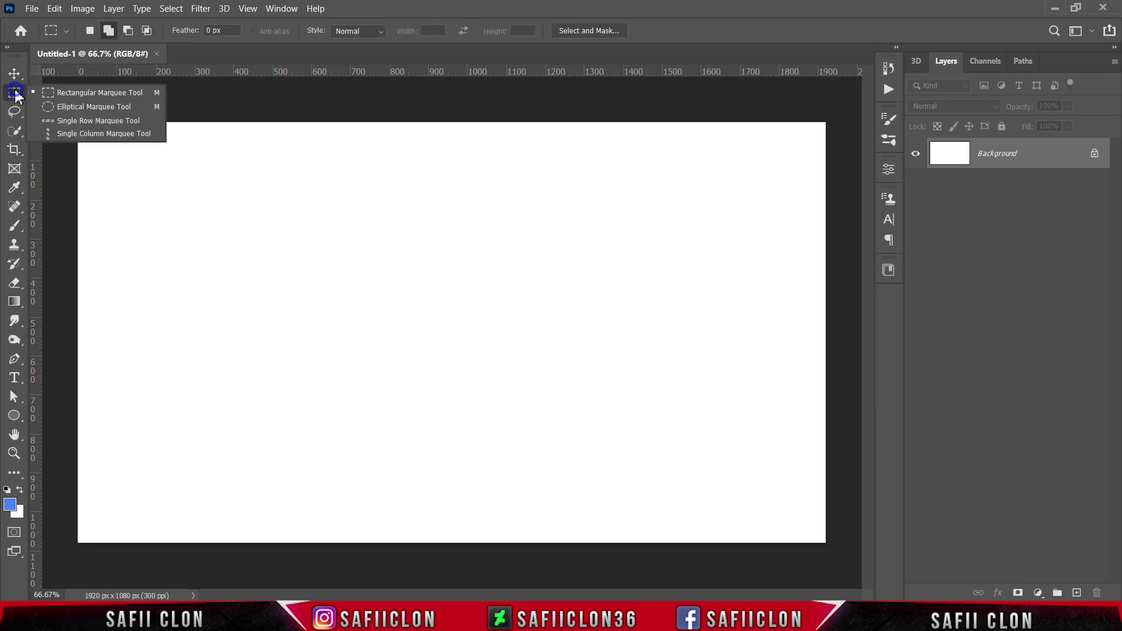
click(71, 95)
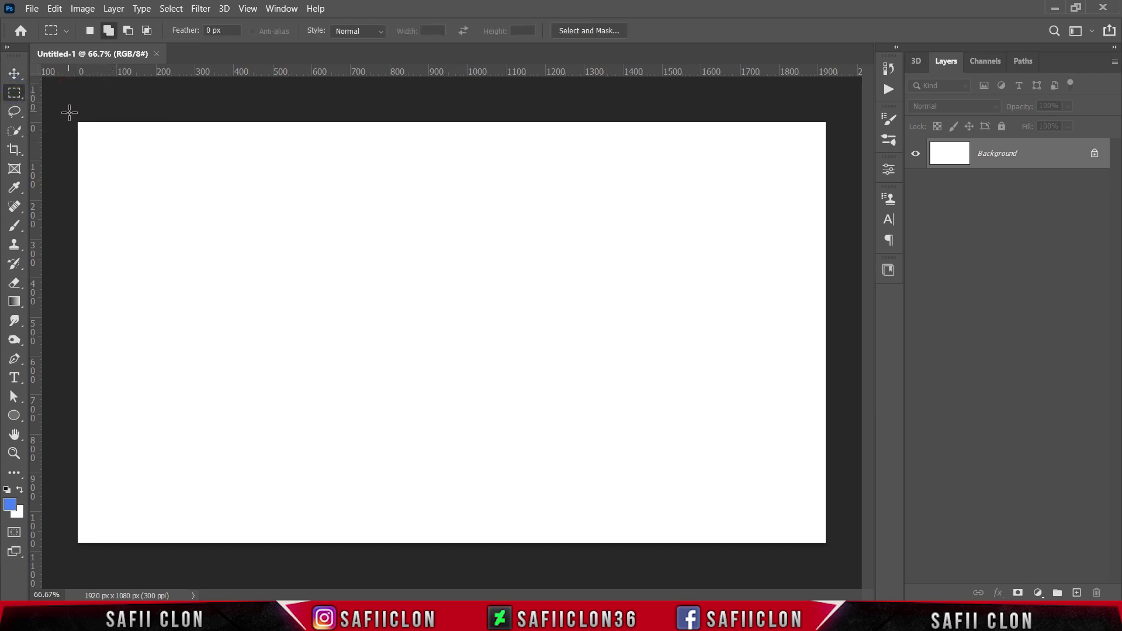
drag(69, 112, 845, 351)
- Fill the selected upper area with a Solid Color fill layer in red, f04848
click(1038, 593)
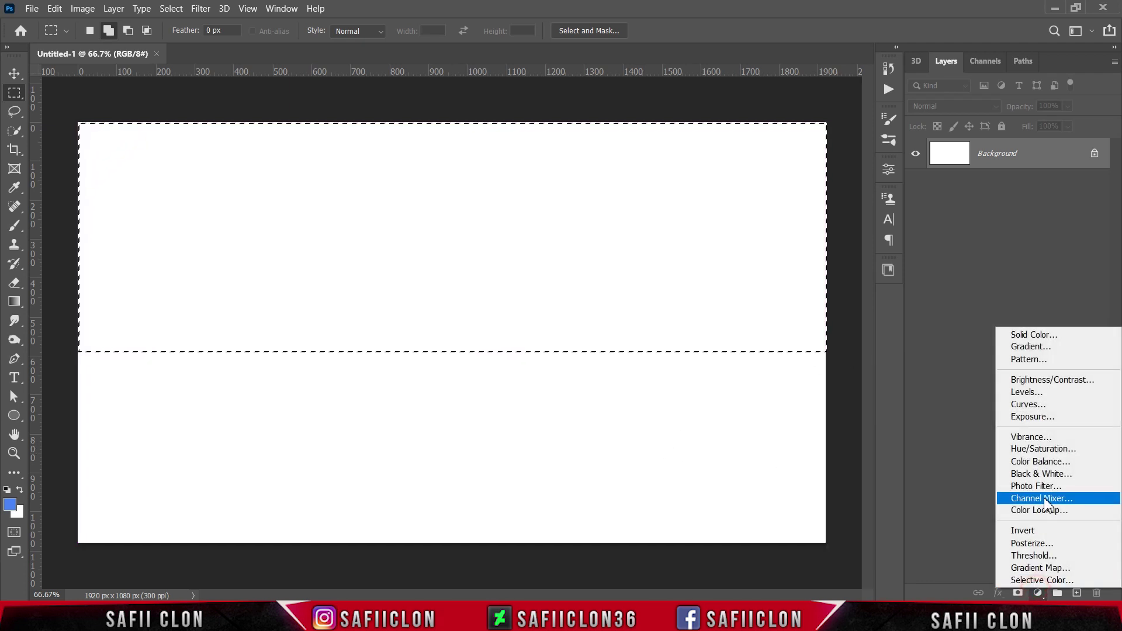
click(1040, 336)
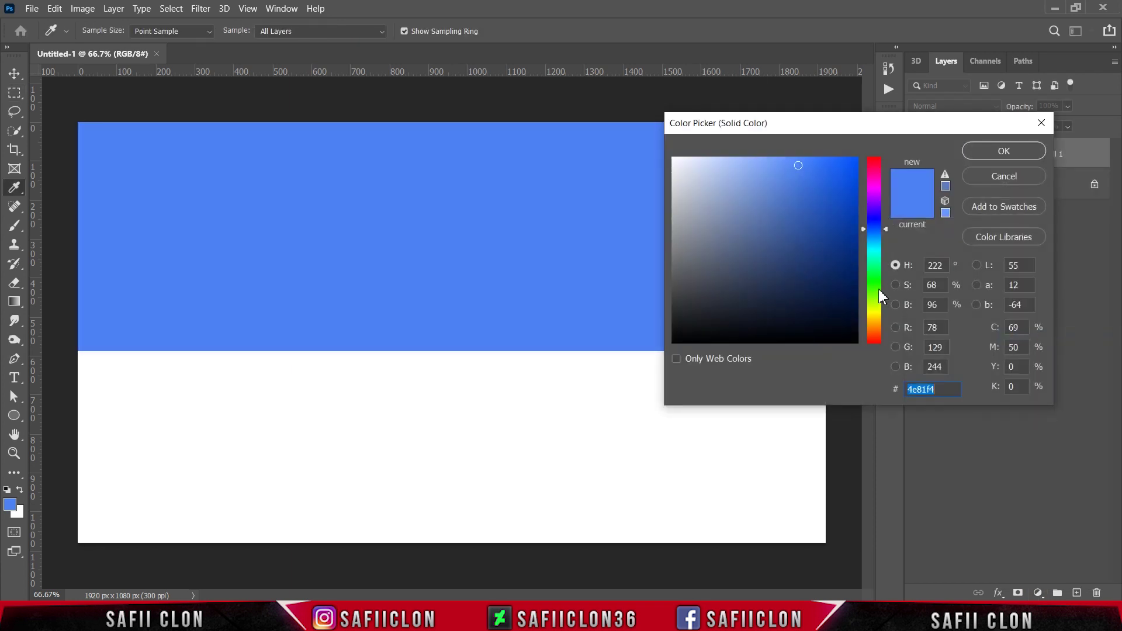
drag(878, 297, 882, 154)
drag(796, 167, 804, 168)
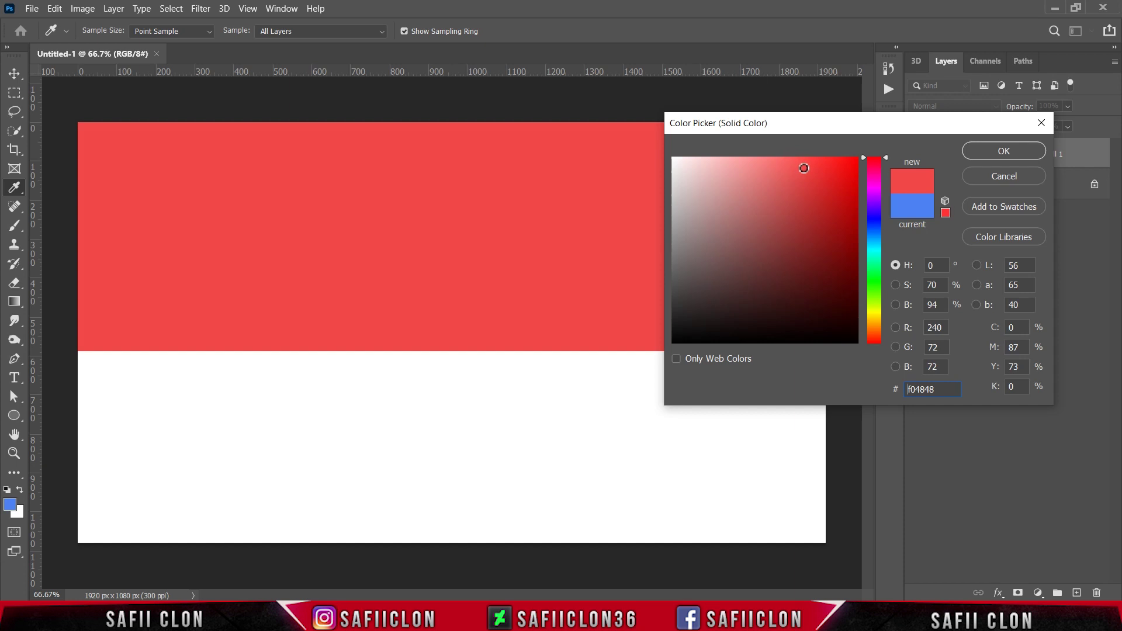
click(1008, 149)
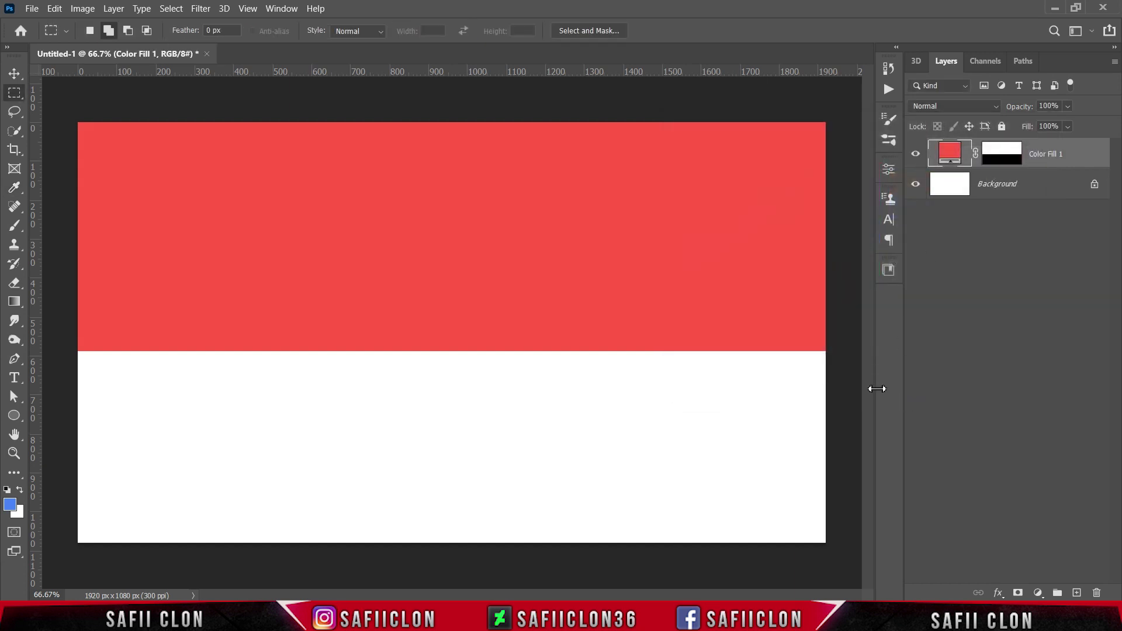
- Duplicate the red fill layer within the same document, keeping the name Color Fill 1 copy
right_click(1075, 150)
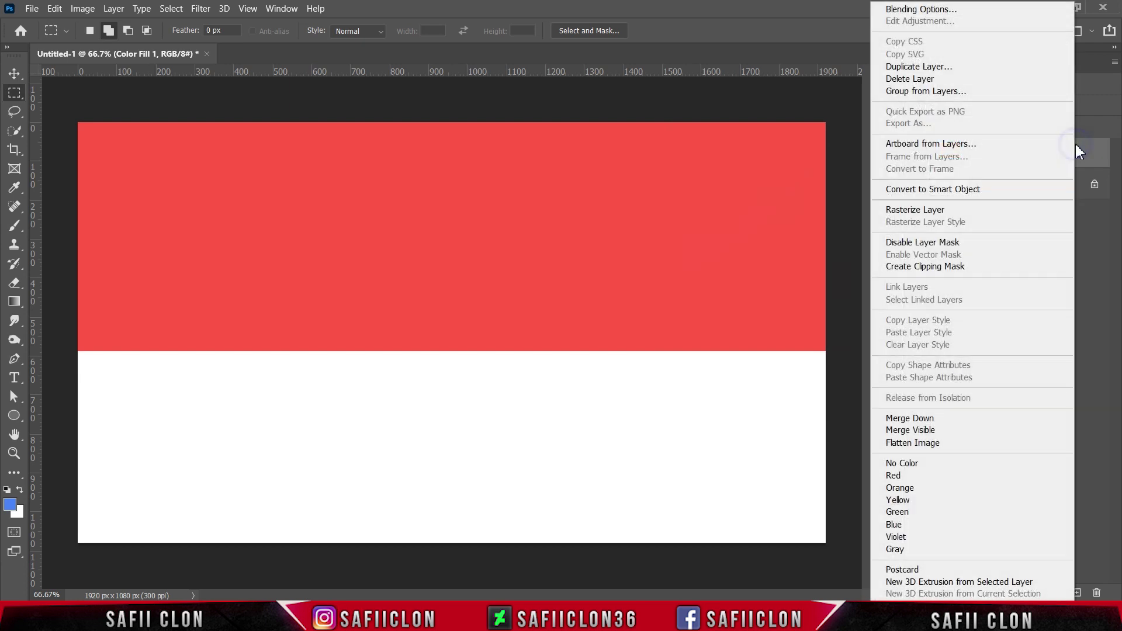
click(902, 67)
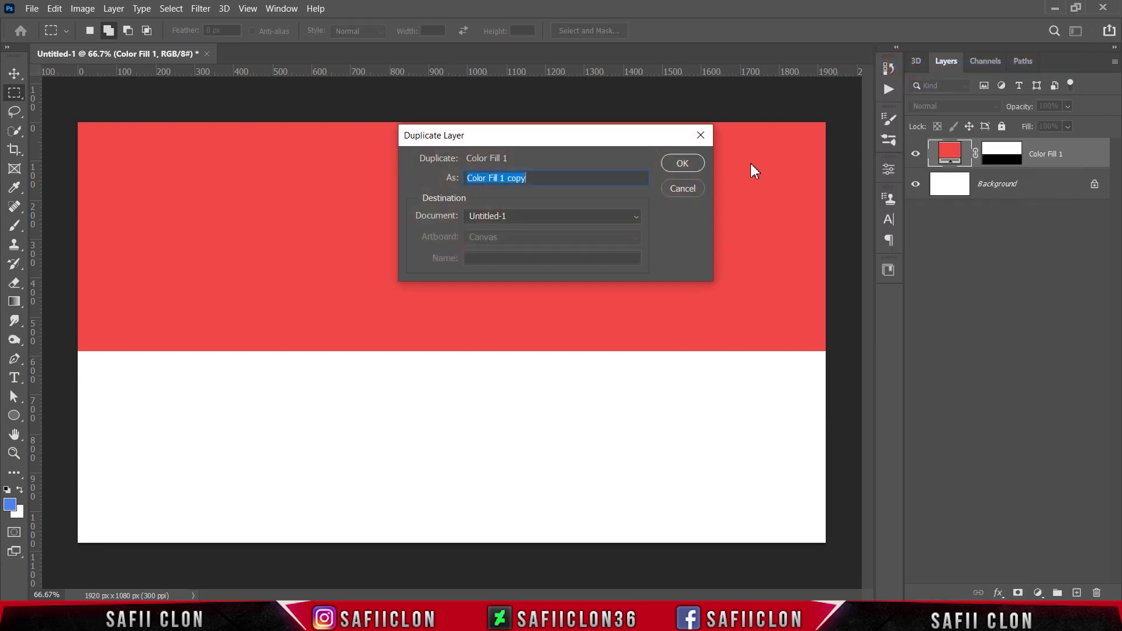
click(682, 163)
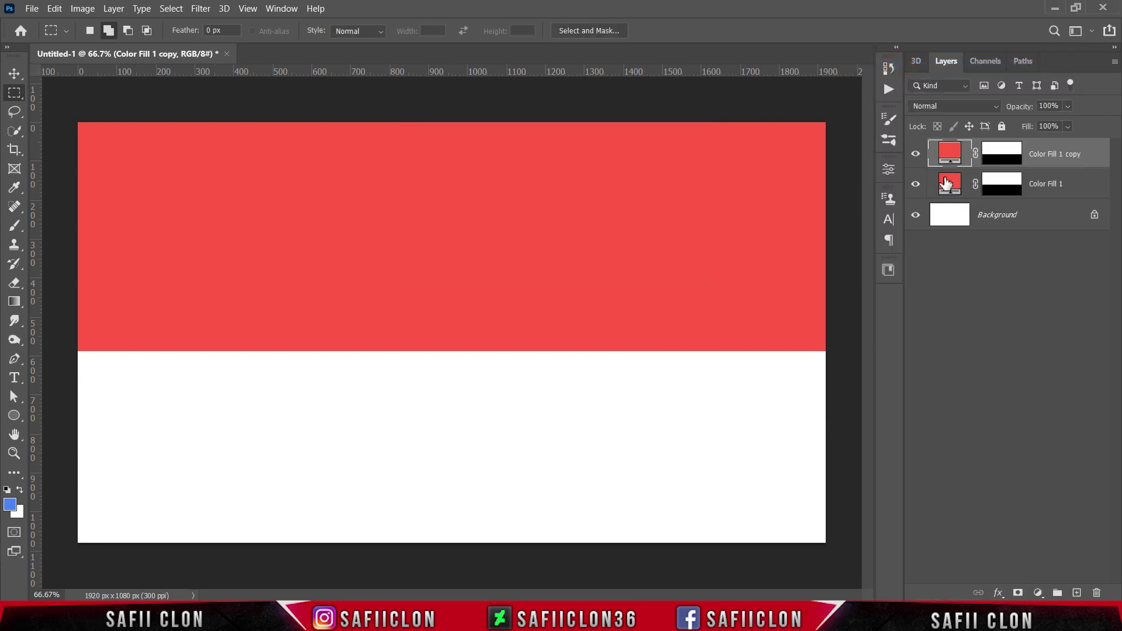
- Recolour the duplicated fill layer yellow, f0e648, and invert its layer mask so it covers the lower part of the canvas
double_click(947, 156)
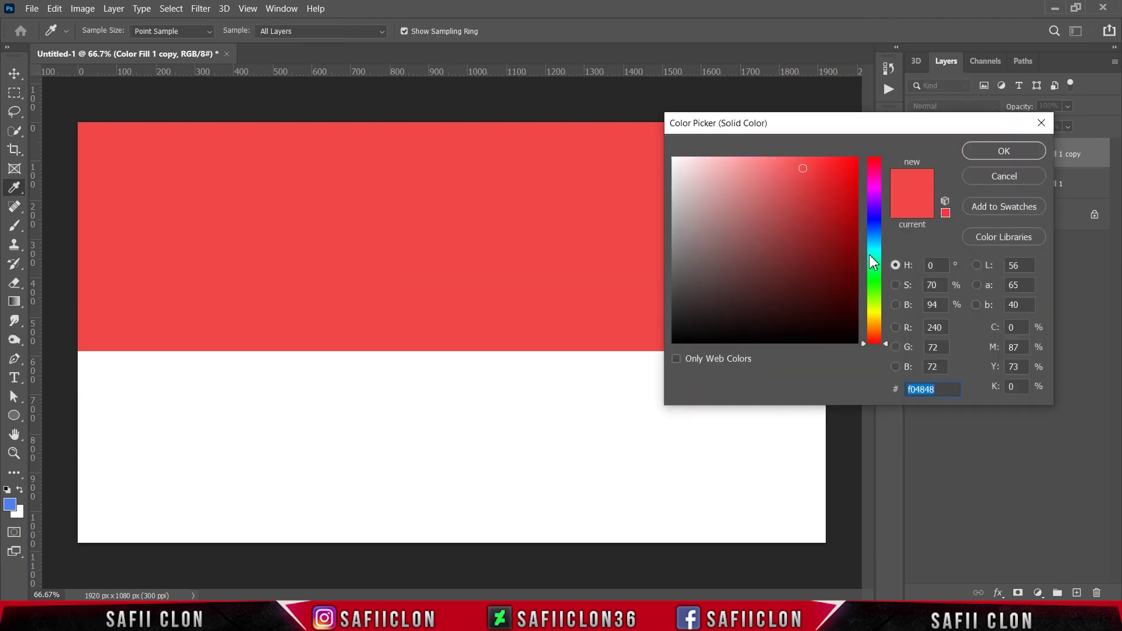
drag(867, 332, 874, 313)
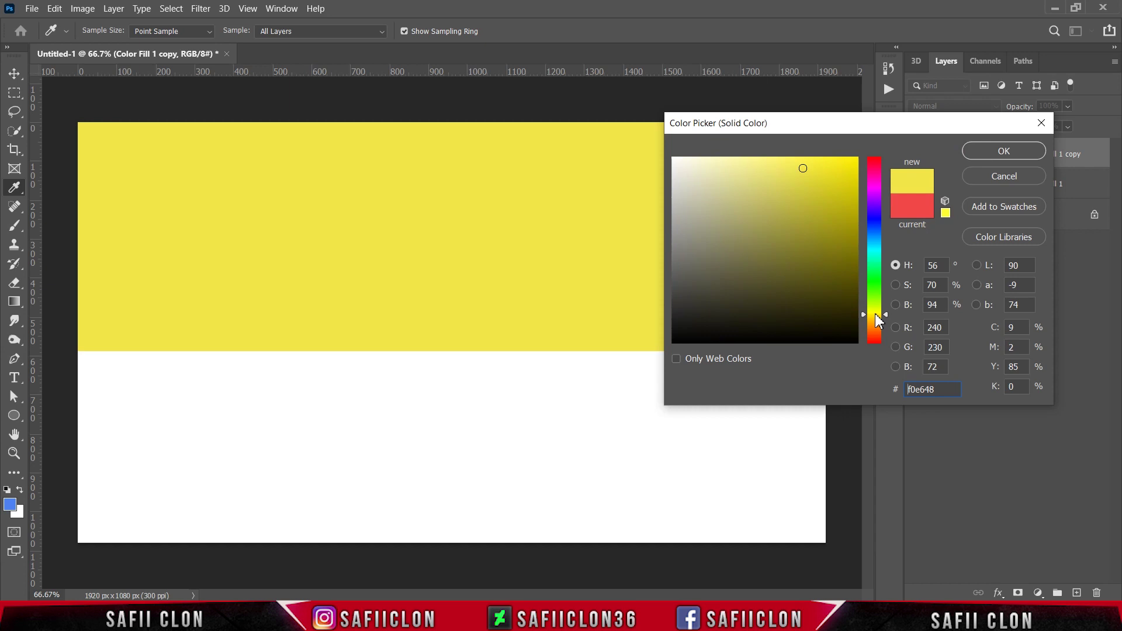
click(1003, 151)
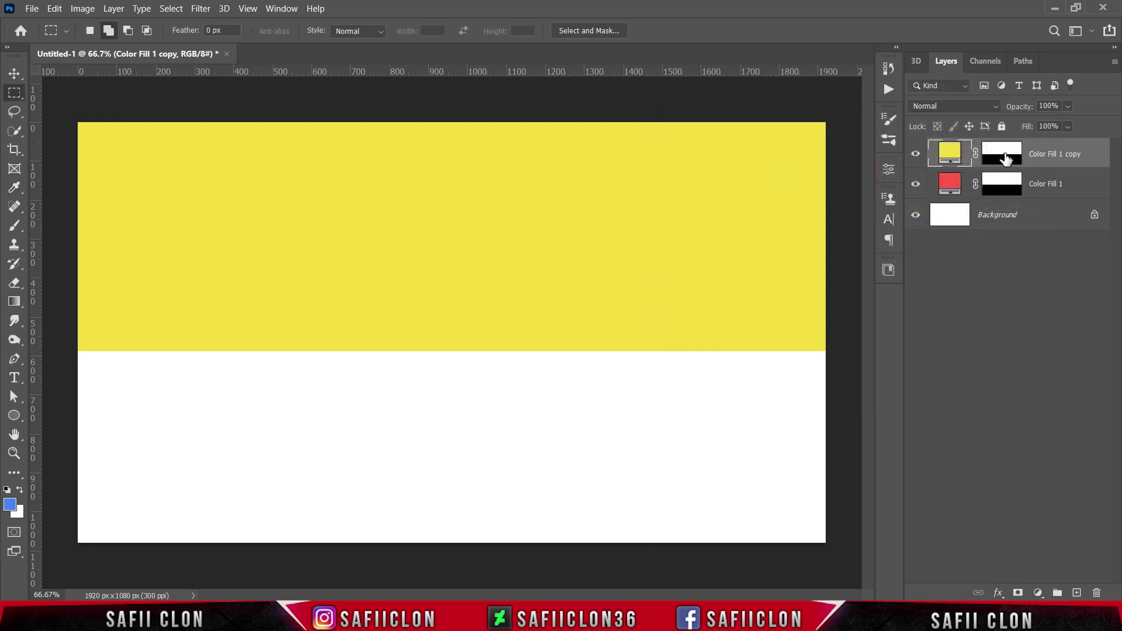
click(1009, 154)
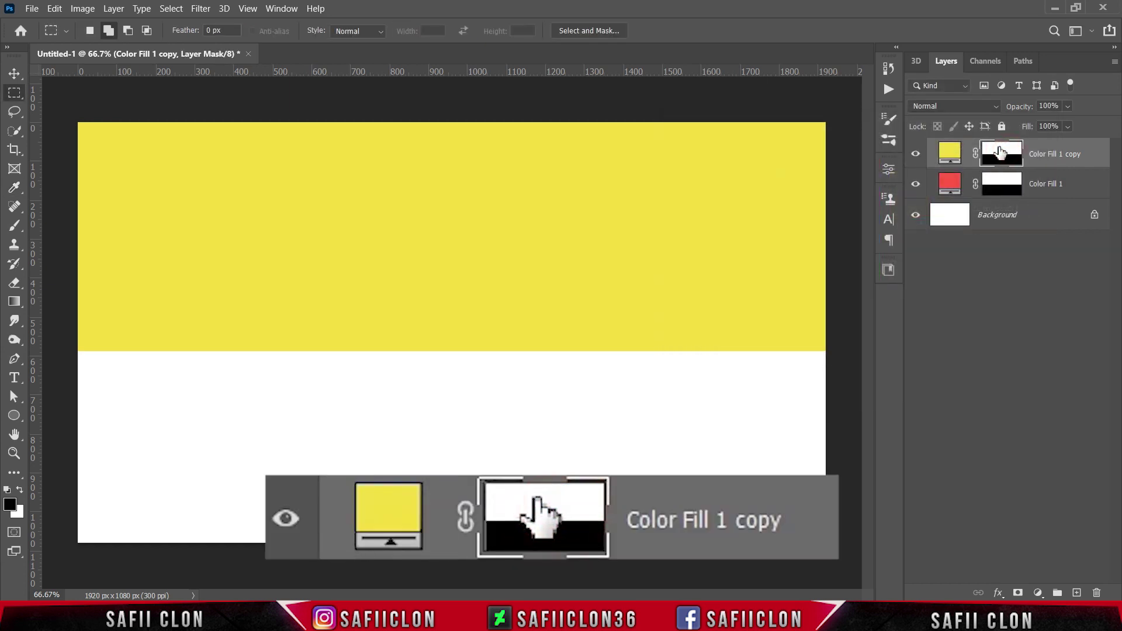
key(ctrl+i)
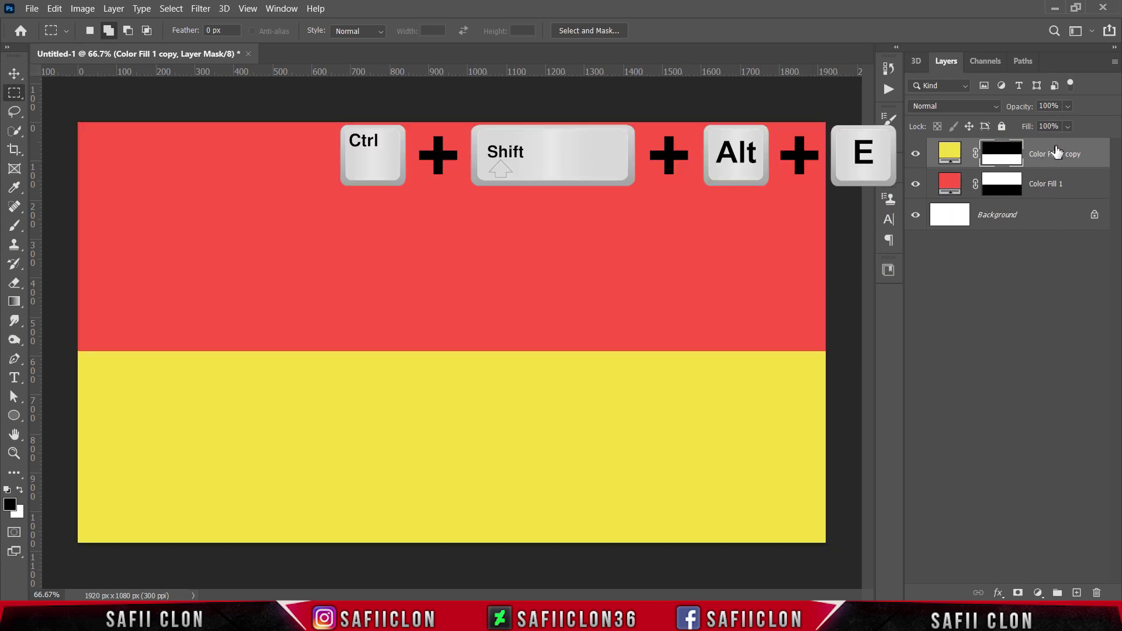
- Stamp all visible layers into a new layer on top and convert that layer to a smart object
key(ctrl+shift+alt+e)
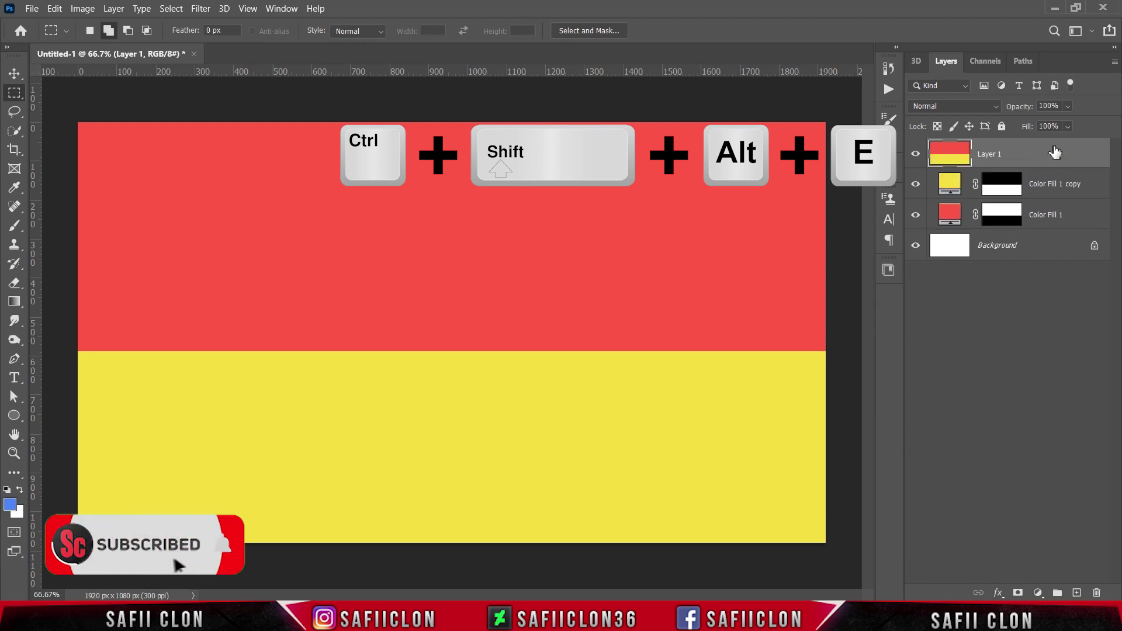
right_click(1014, 153)
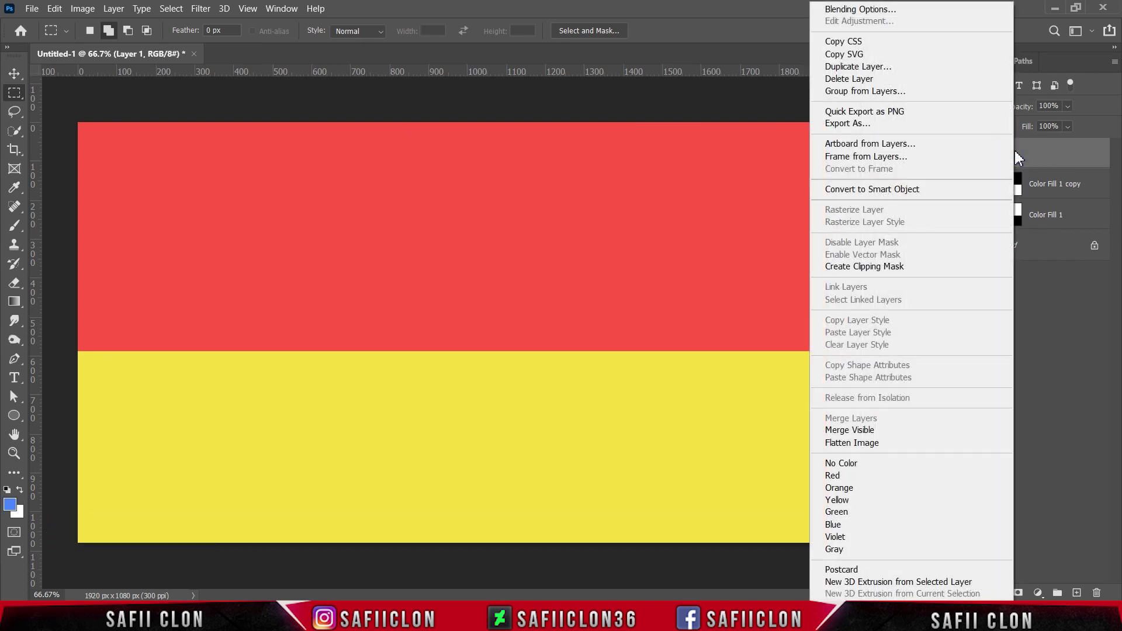
click(840, 192)
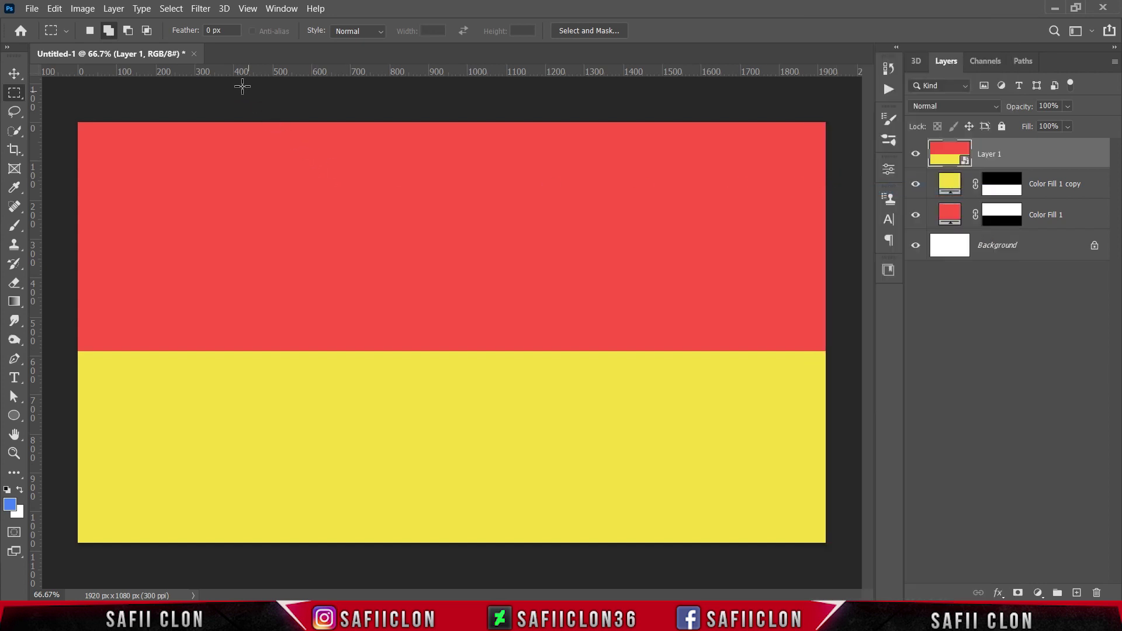
- Start a Wave distortion on the smart object with the Square type and 5 generators
click(200, 10)
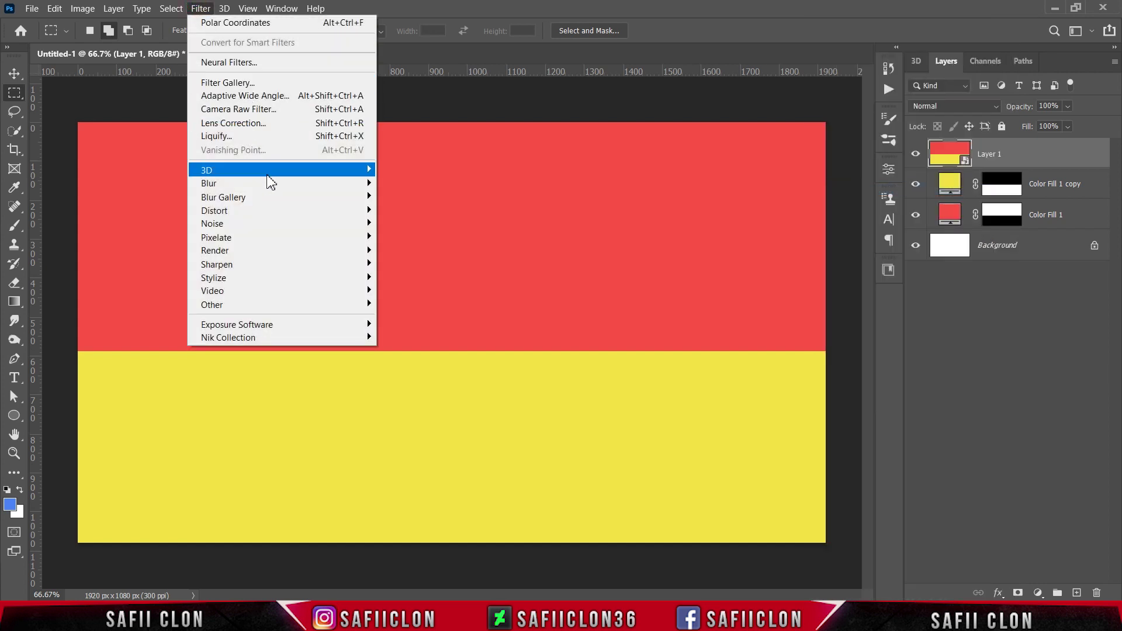
mouse_move(312, 213)
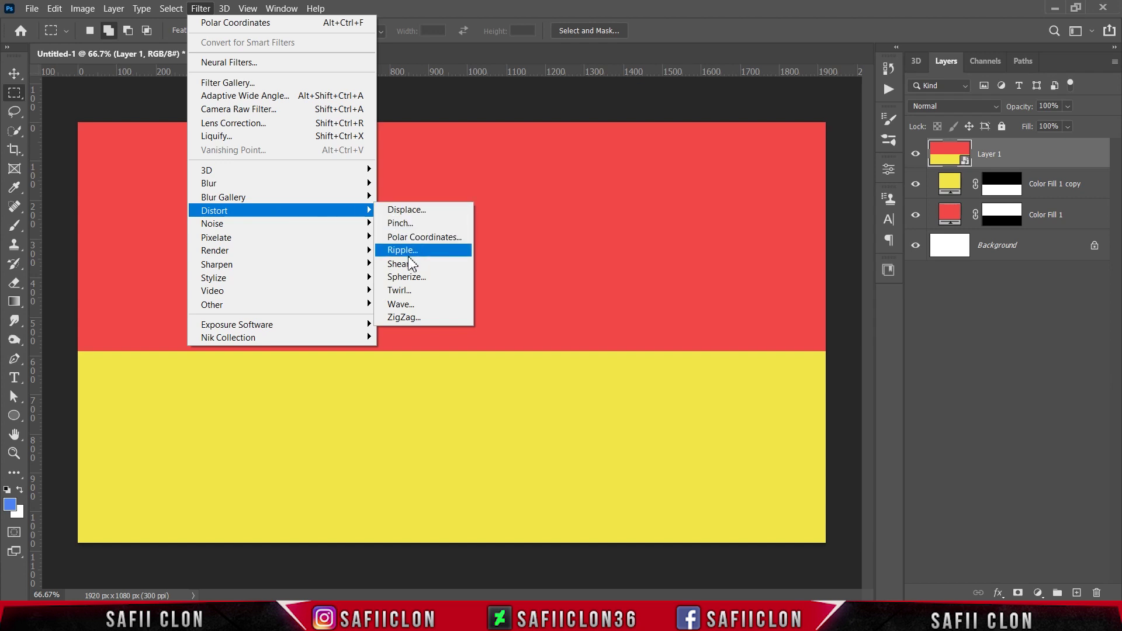
click(421, 306)
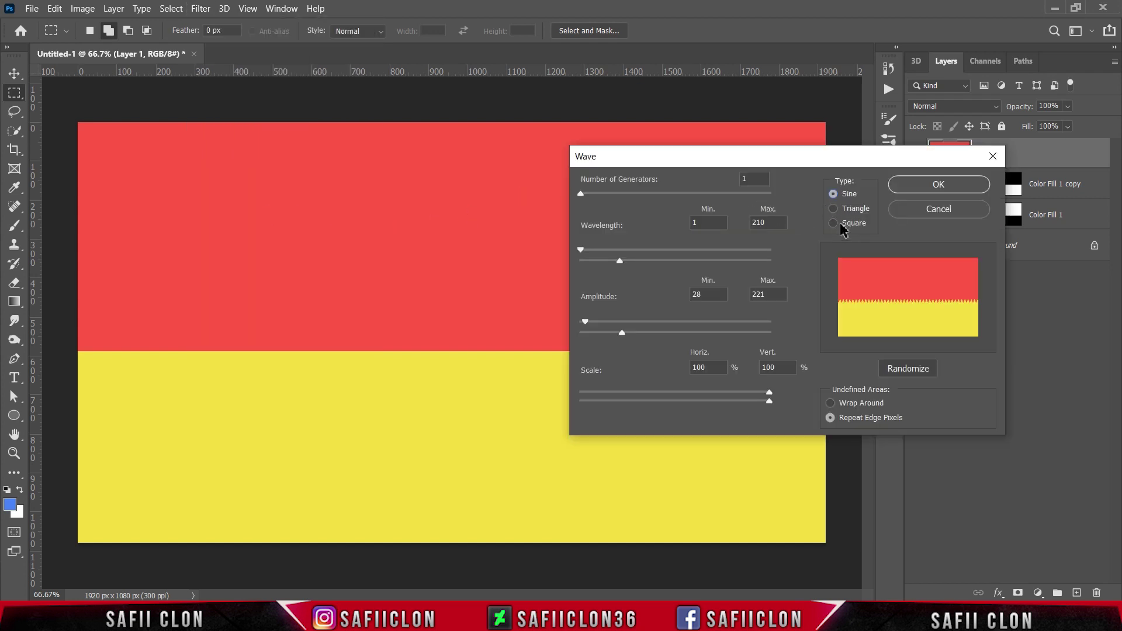
click(846, 227)
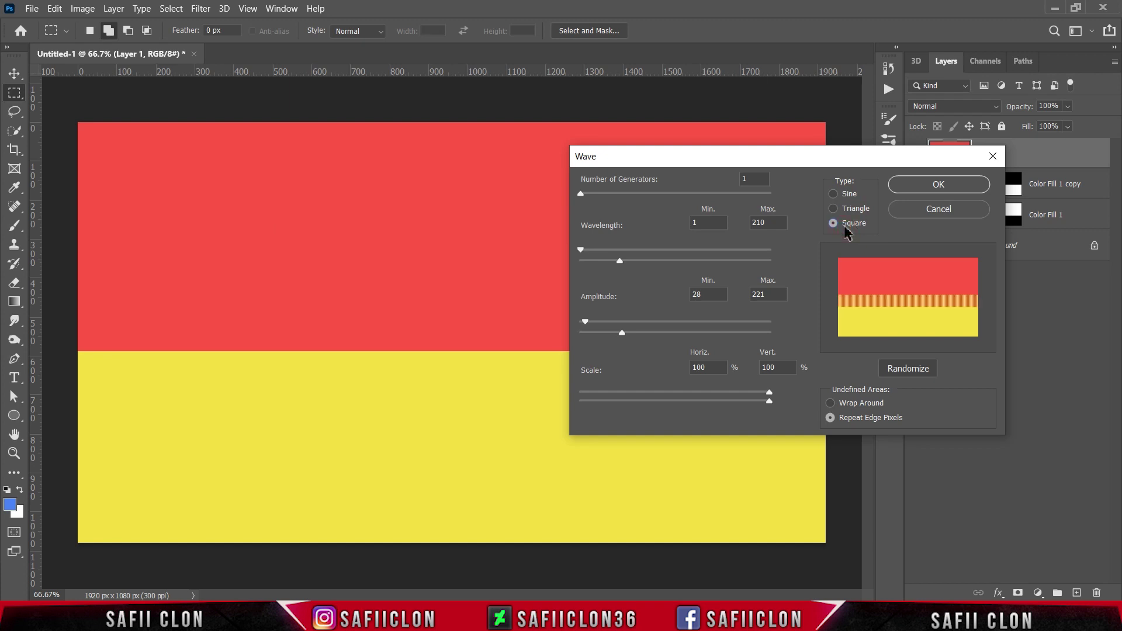
drag(582, 197, 585, 199)
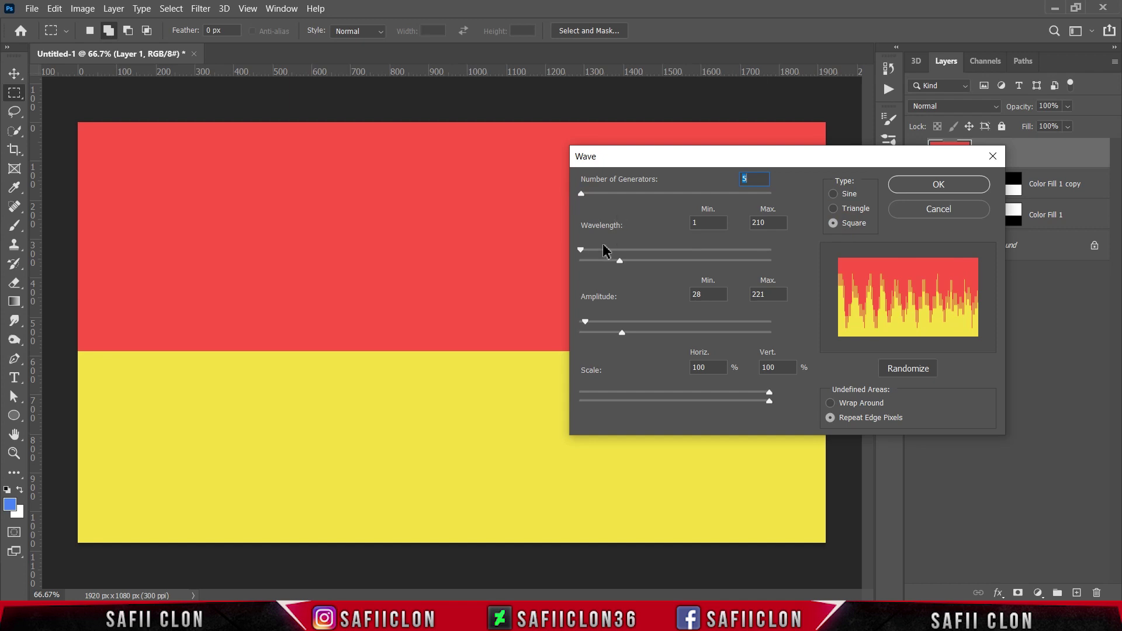
- Set the wave's wavelength to 86–87 and its amplitude to about 160, and apply the filter to form full-height vertical stripes
drag(585, 253, 627, 254)
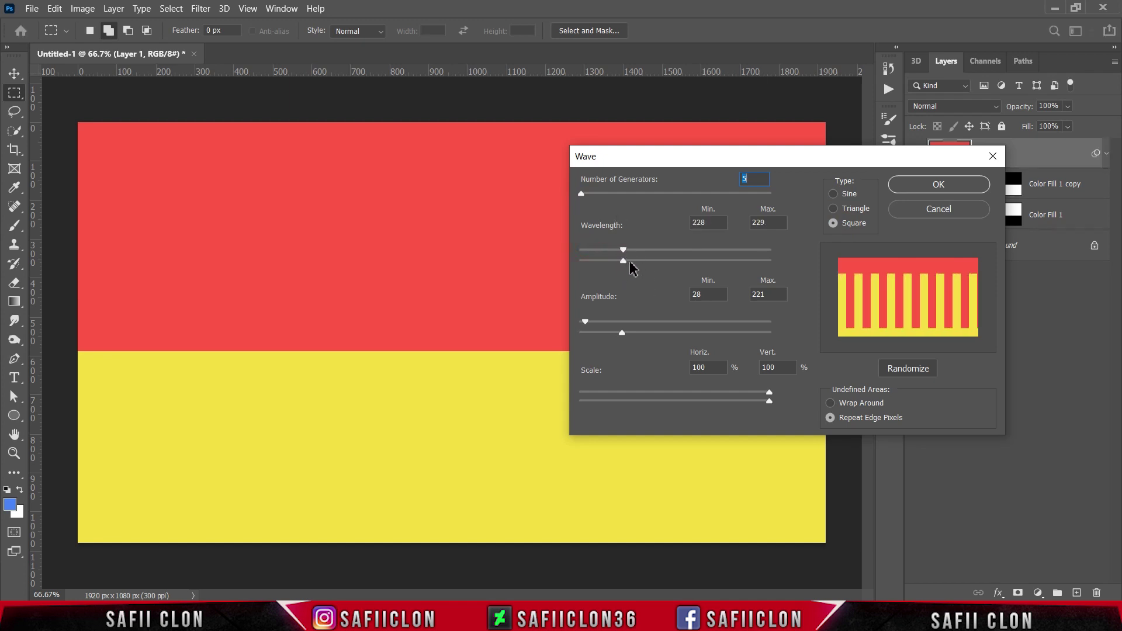
drag(624, 266, 596, 256)
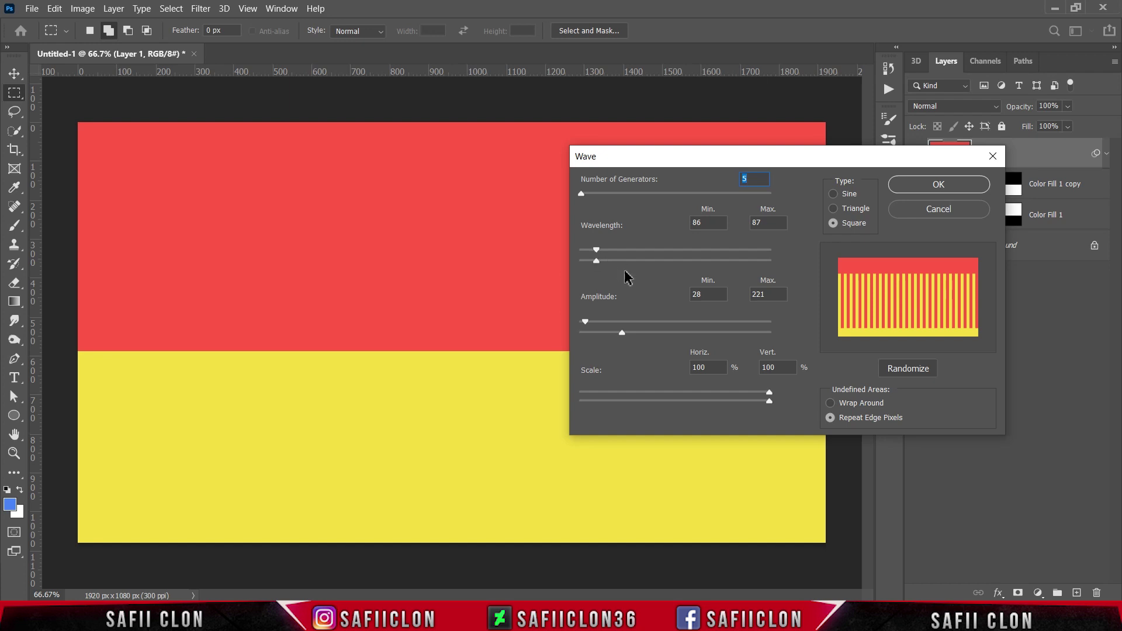
drag(585, 322, 611, 337)
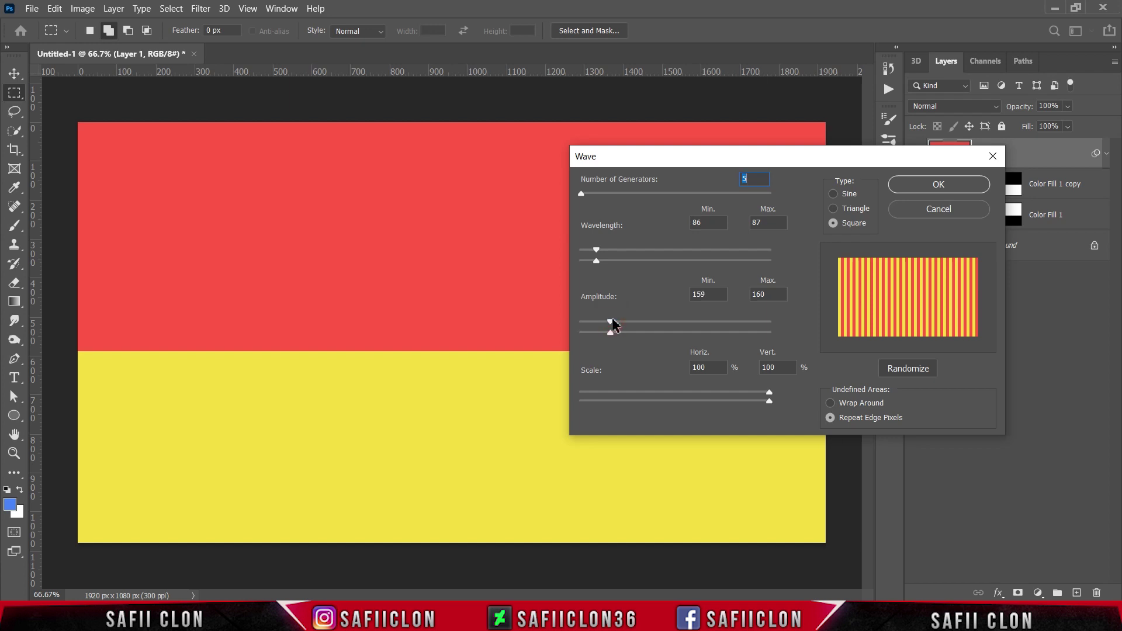
drag(610, 326, 613, 327)
click(927, 187)
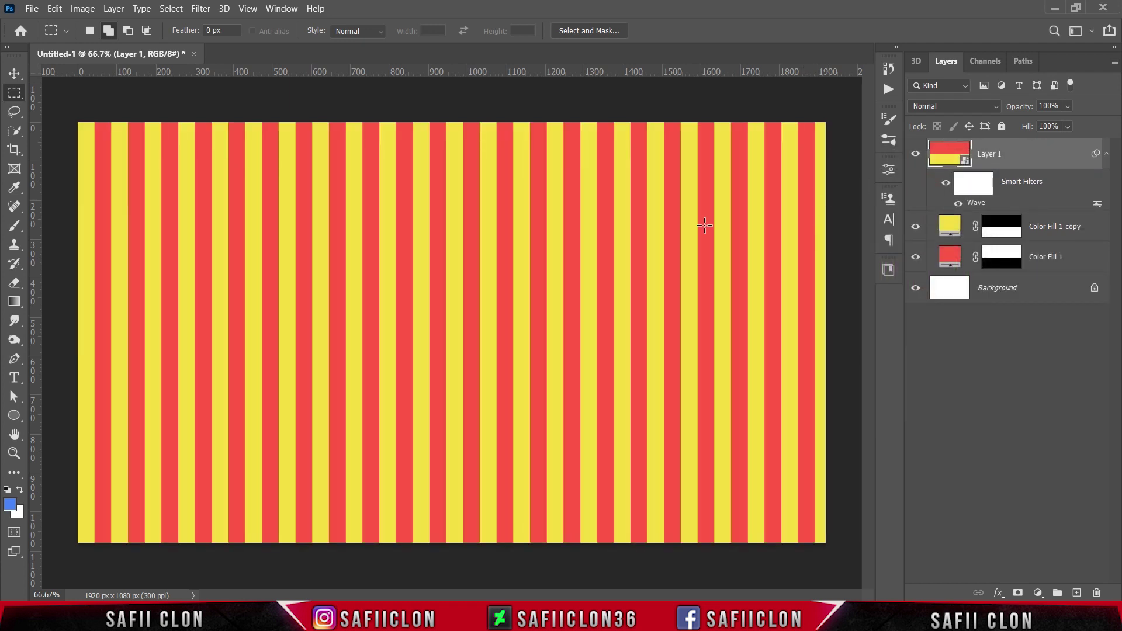
- Apply the Polar Coordinates distortion to the striped smart object using Rectangular to Polar
click(202, 10)
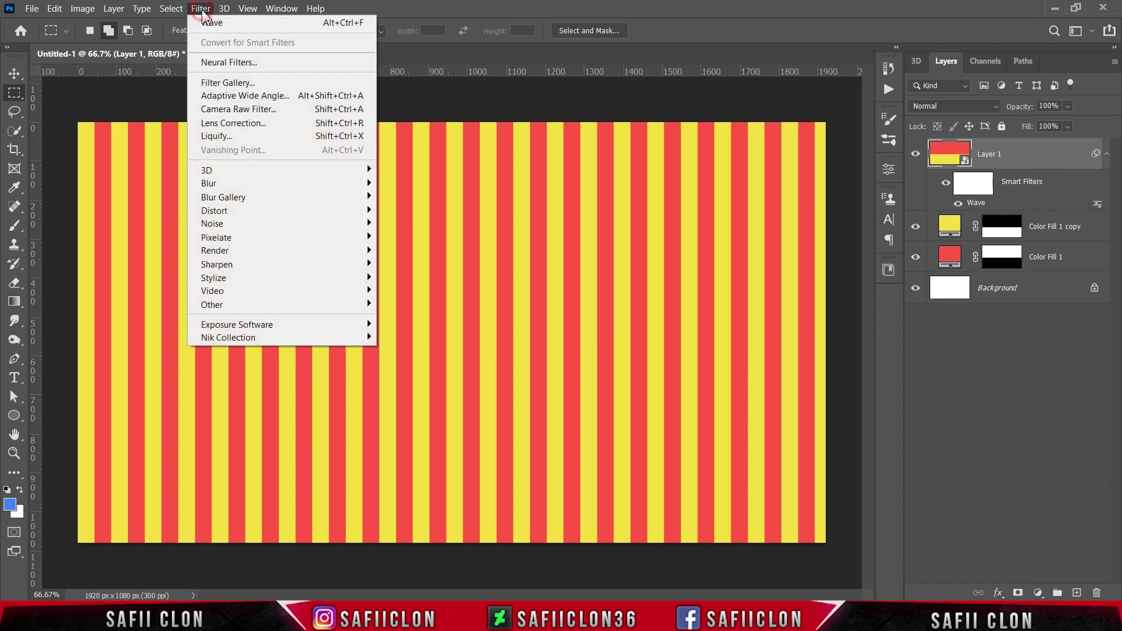
mouse_move(281, 213)
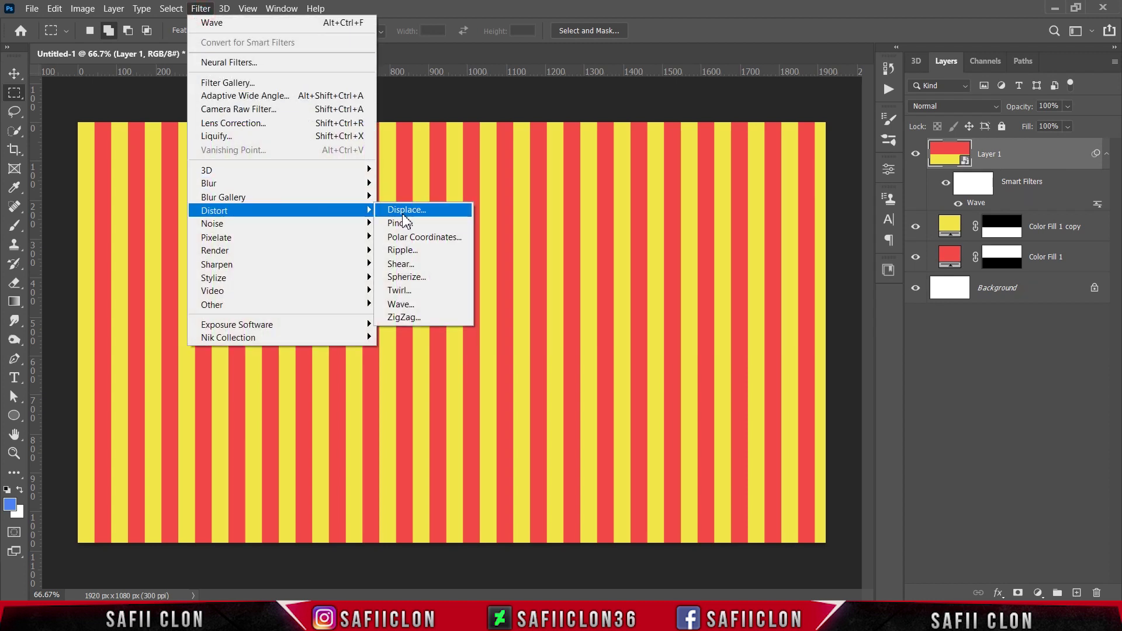
click(436, 241)
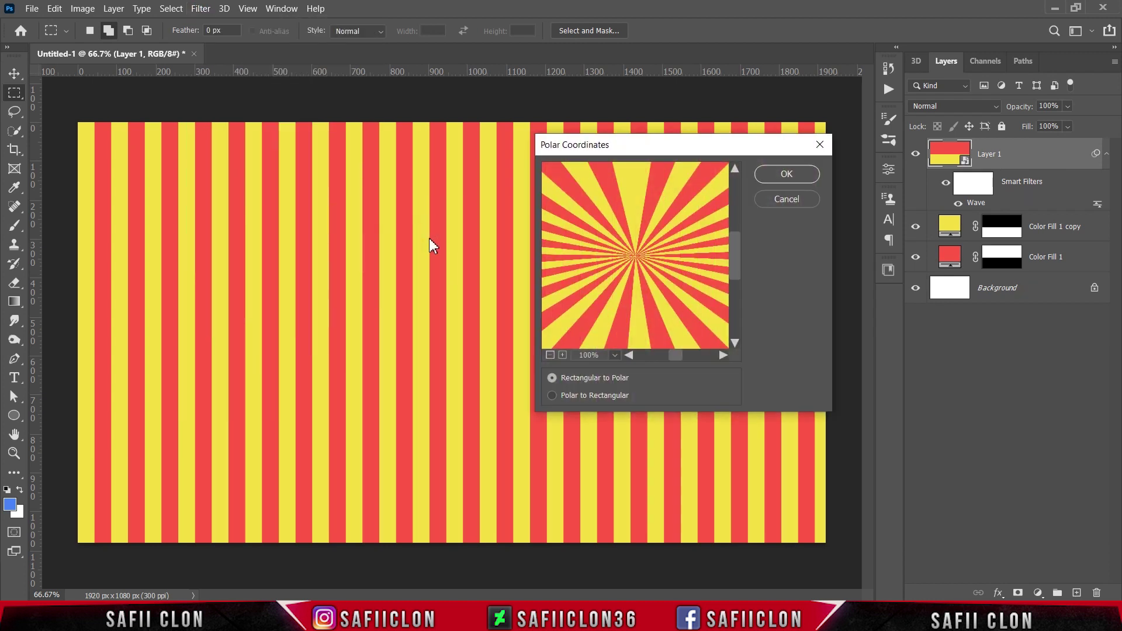
click(551, 356)
click(551, 355)
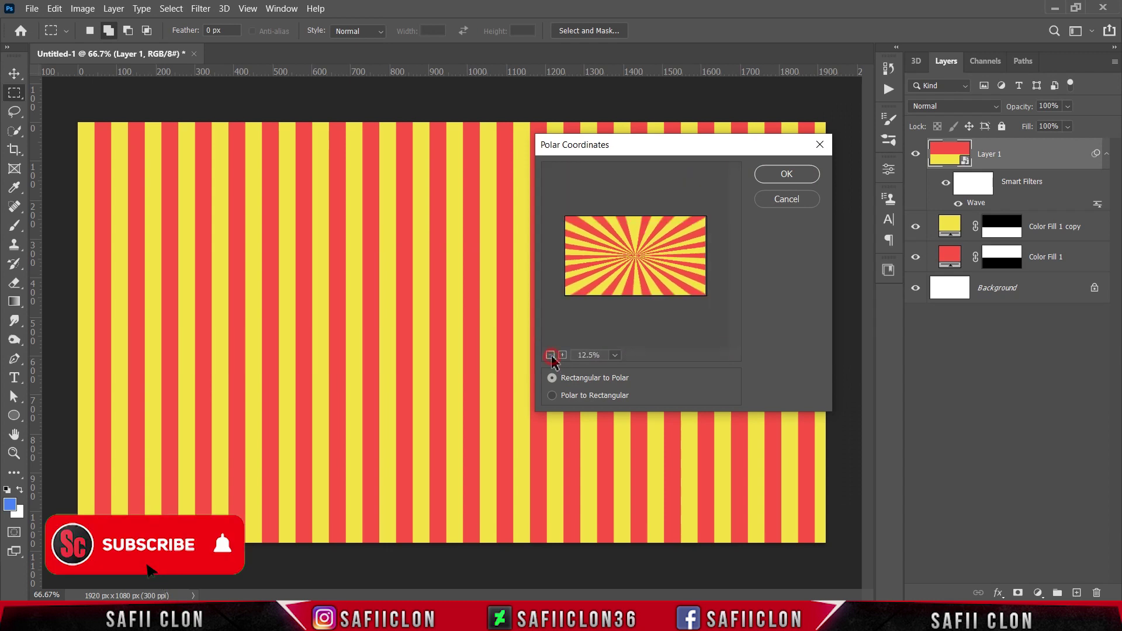
click(565, 397)
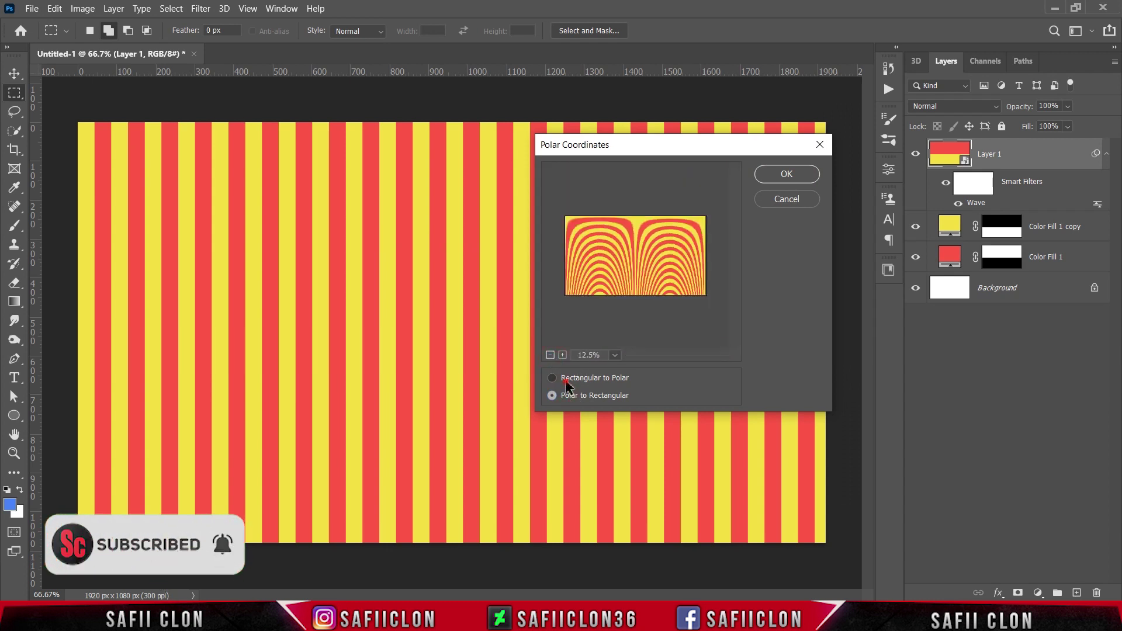
click(565, 380)
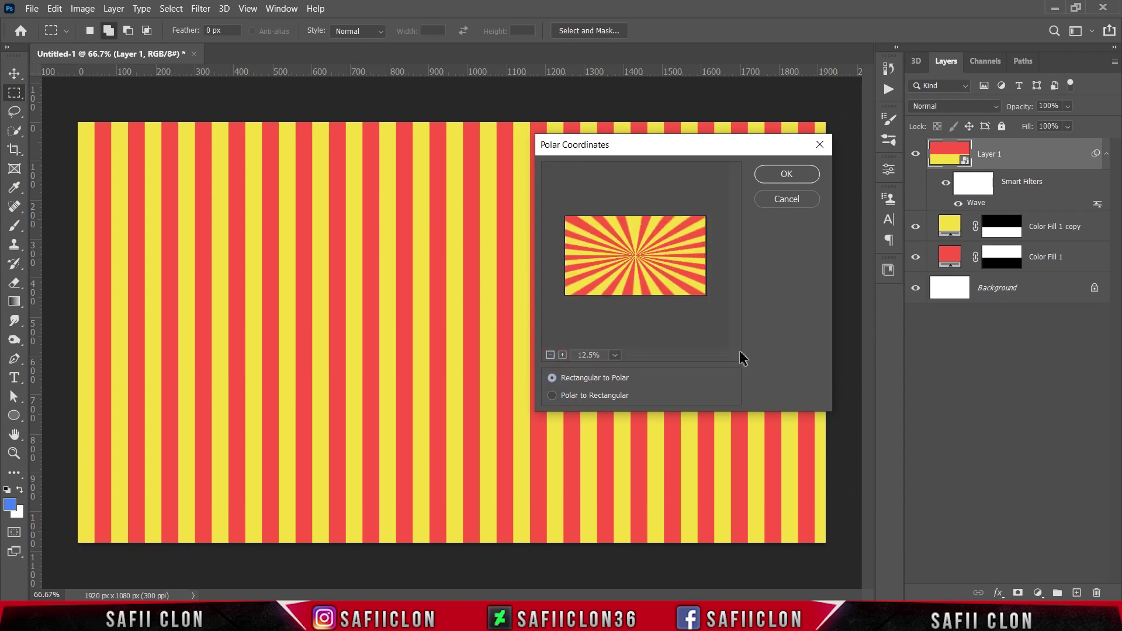
click(785, 174)
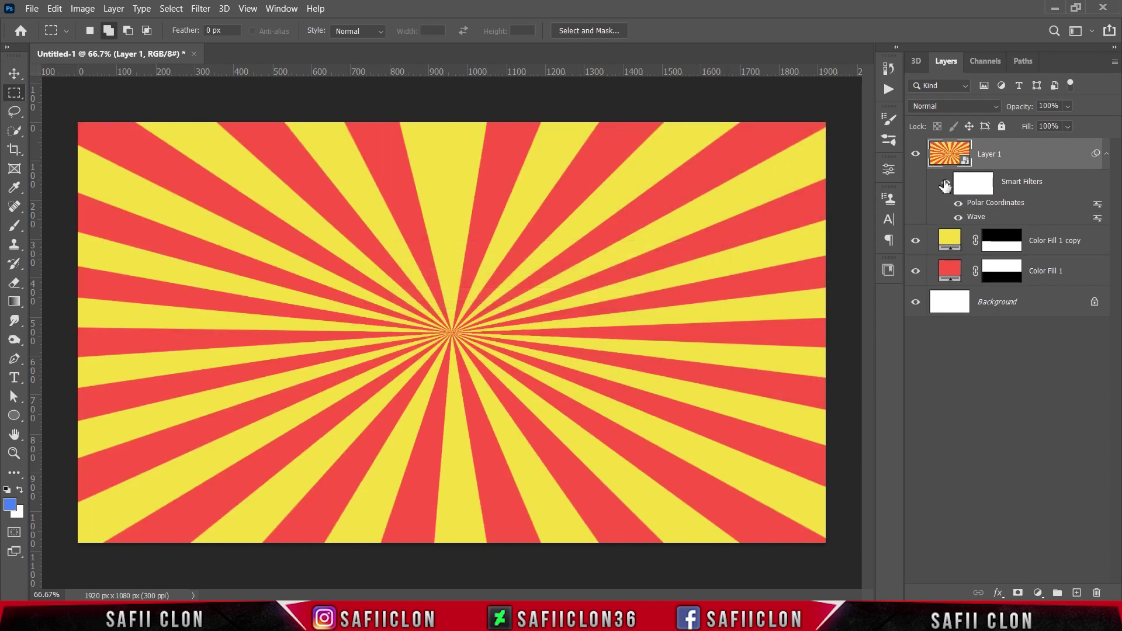
- Toggle the visibility of the sunburst layer to compare it with the two-colour layers beneath
click(916, 155)
click(916, 154)
click(916, 154)
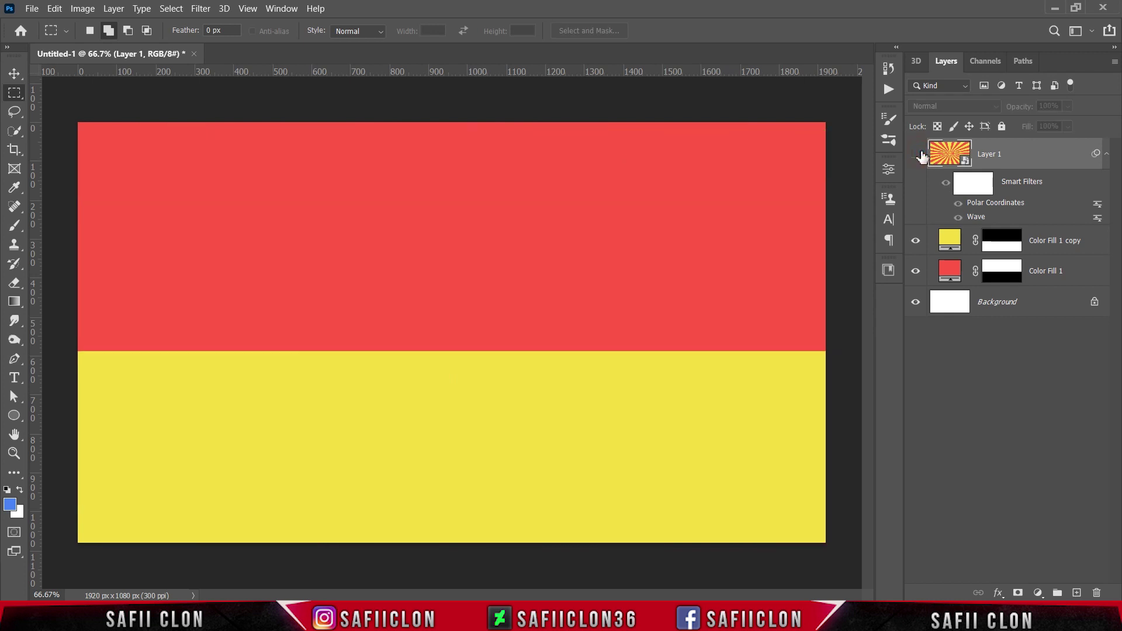
- Show the sunburst layer again and choose the Forme échantillonnée 5 25 brush from the AdonihsBrushes set for the Brush tool
click(916, 154)
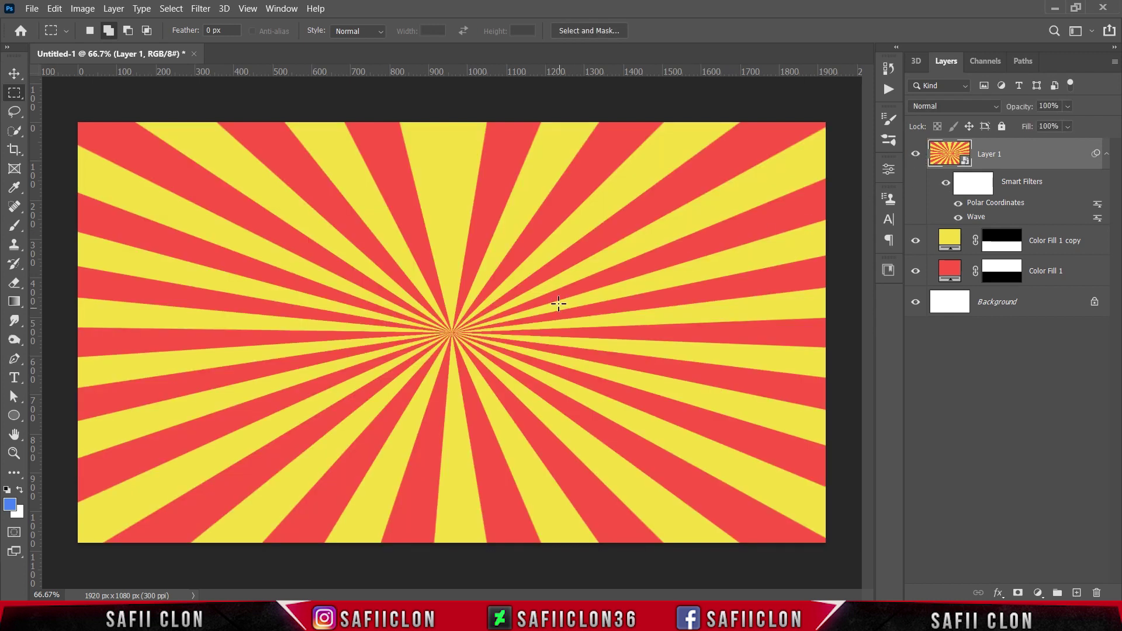
right_click(14, 225)
click(74, 229)
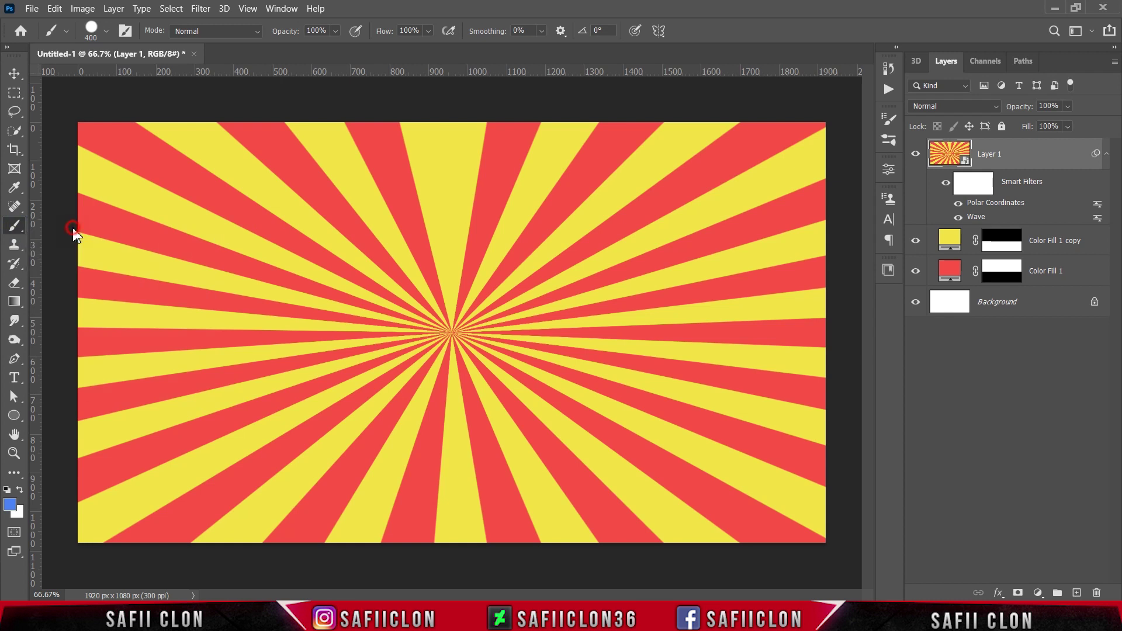
click(105, 31)
drag(270, 237, 273, 259)
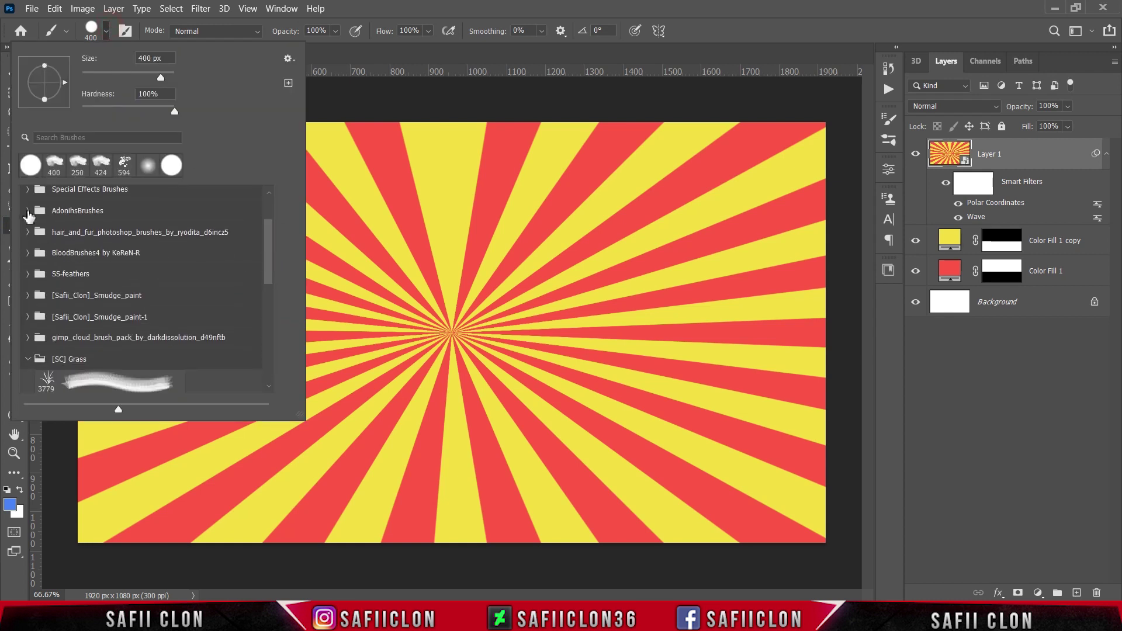
click(27, 210)
drag(270, 229, 277, 275)
click(57, 239)
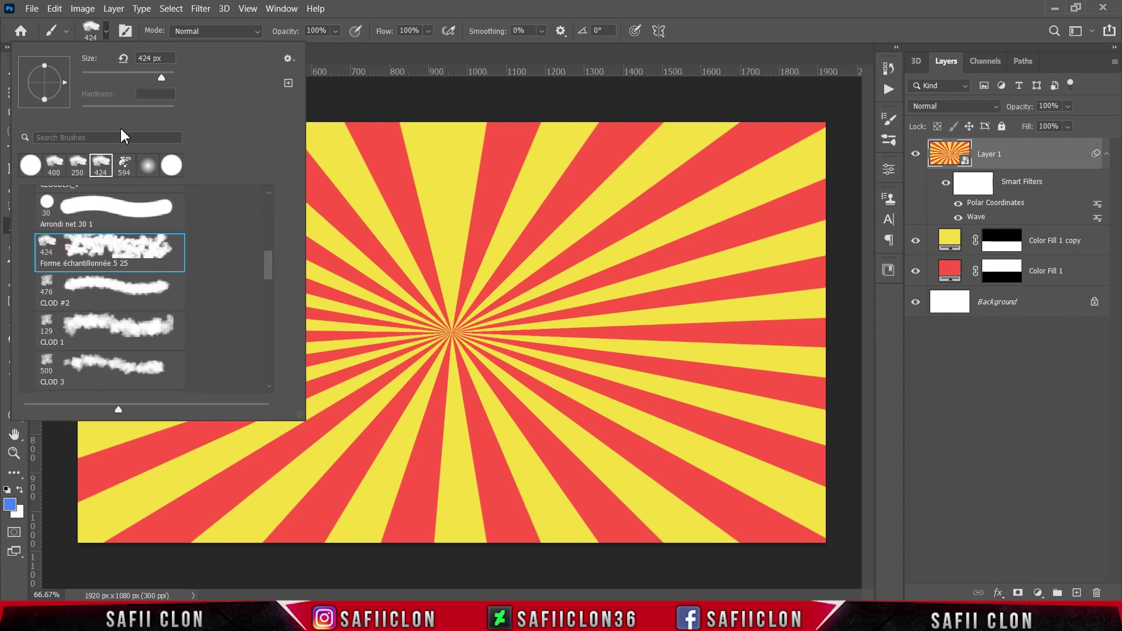
- Set the brush size to 354 px and keep its opacity at 100%
click(160, 79)
drag(161, 83, 159, 80)
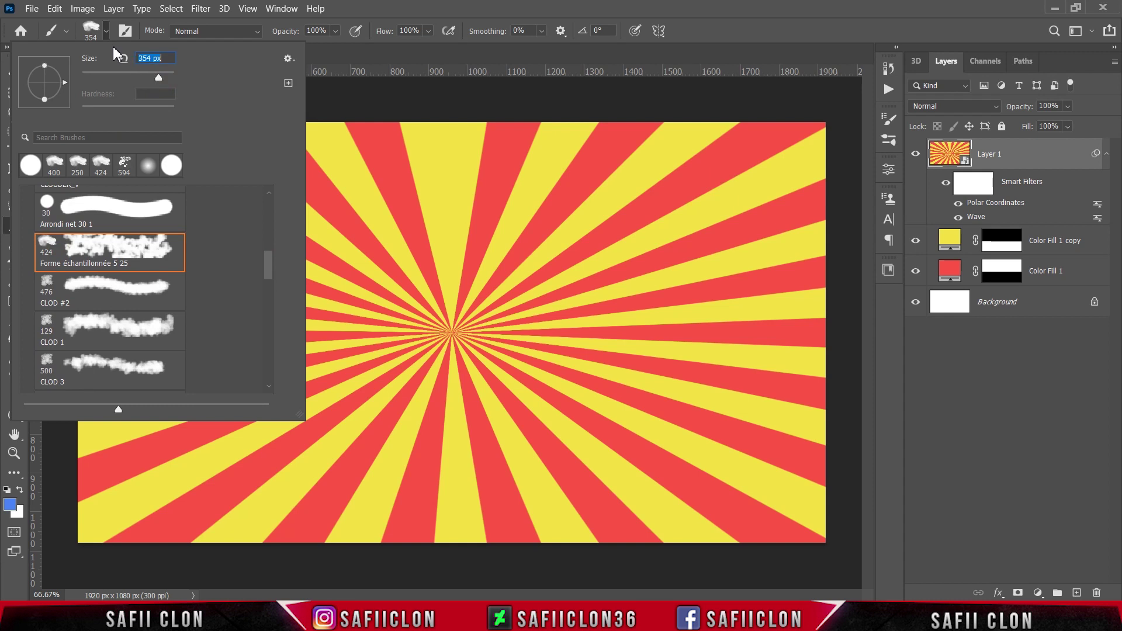
click(109, 36)
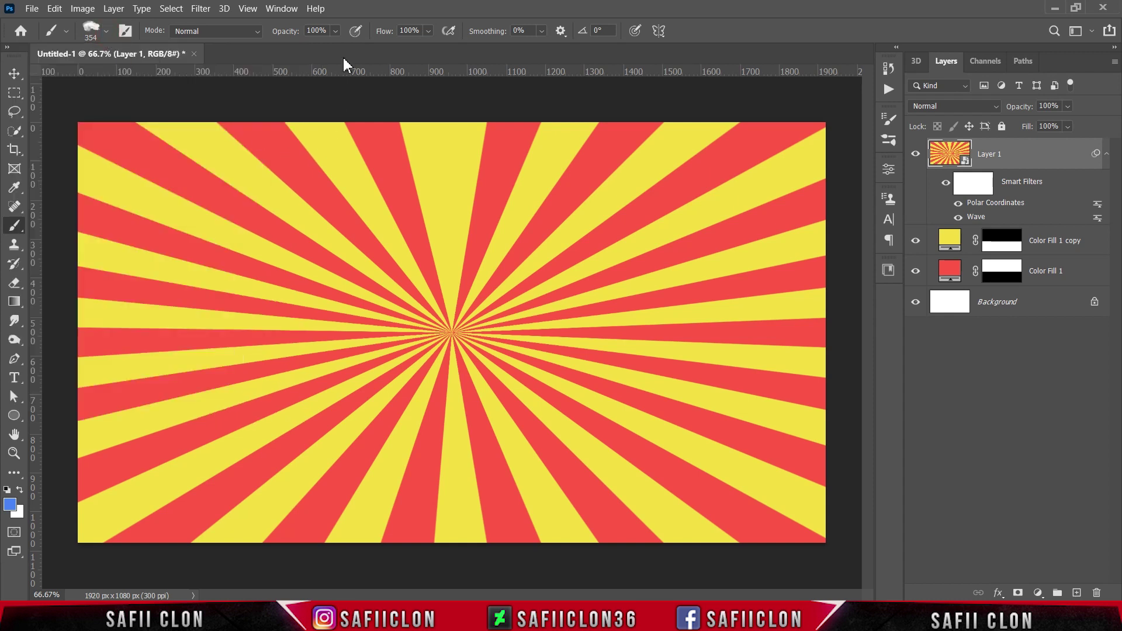
click(336, 31)
click(335, 31)
- Choose a bright blue foreground colour, about #4e81f4, for the Brush tool
click(9, 503)
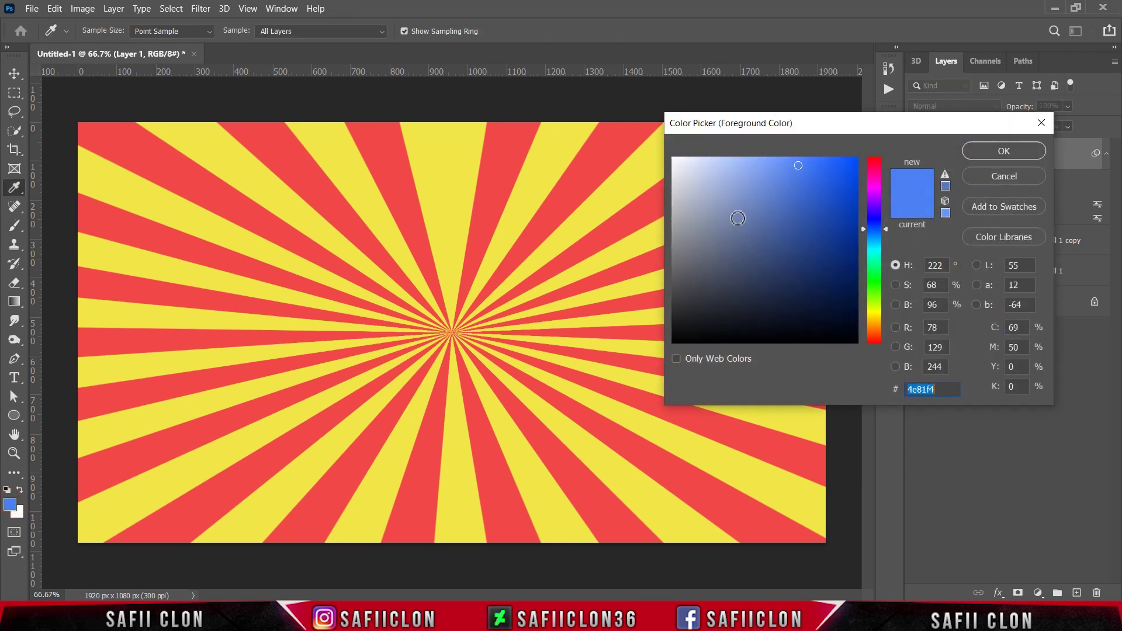
drag(801, 169, 801, 167)
click(992, 151)
key(b)
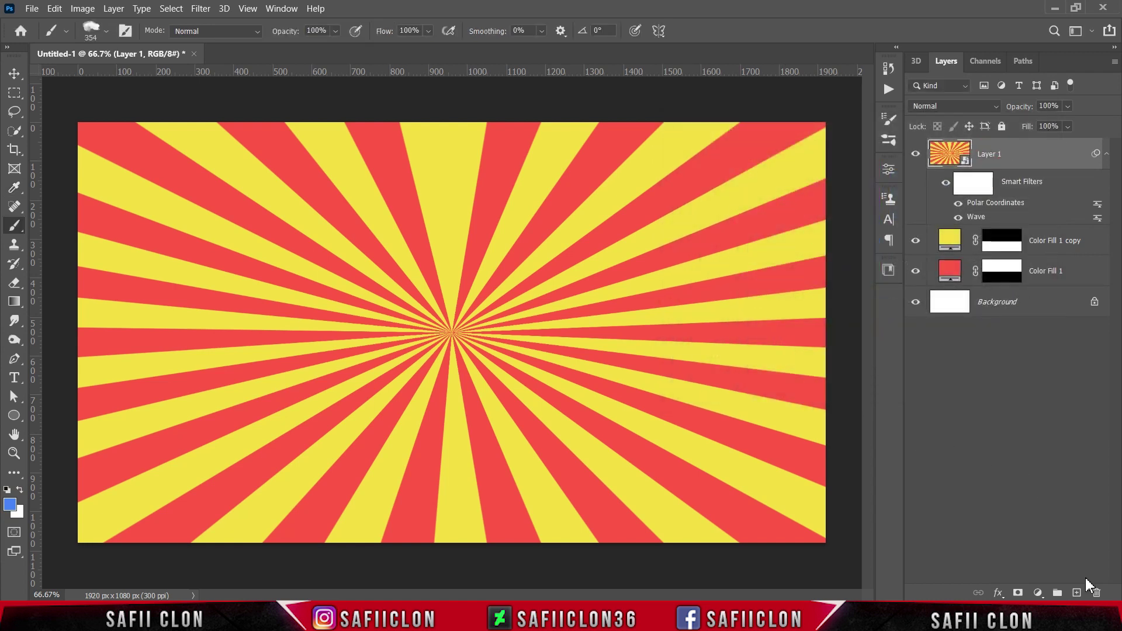
- Add a new layer above the sunburst and paint scattered blue cloud-like patches near the centre and on both sides
click(1077, 593)
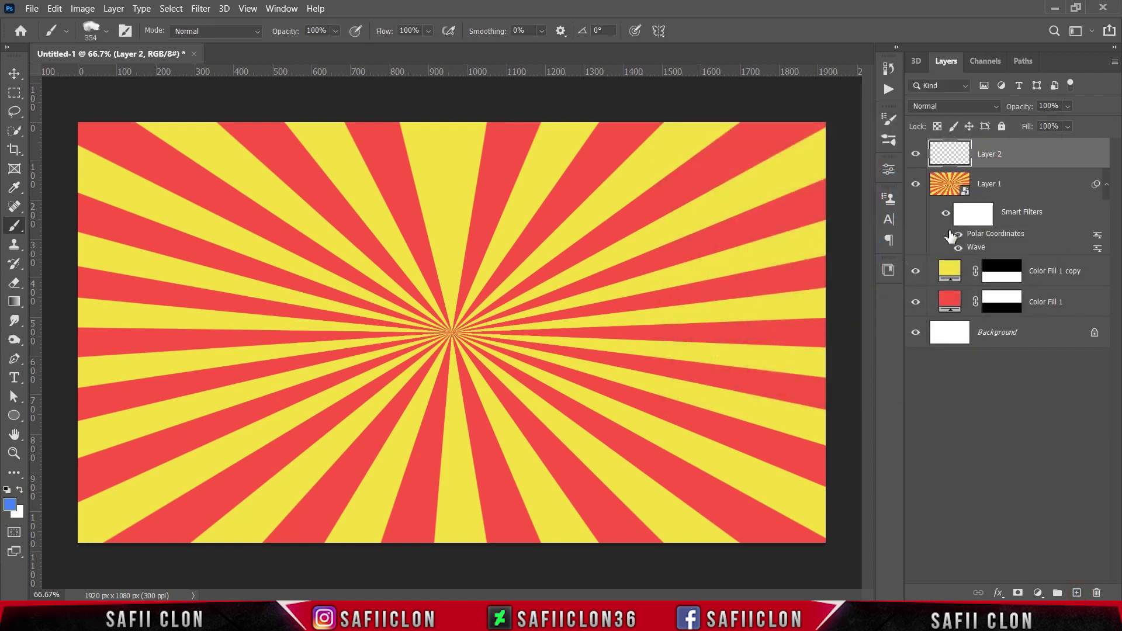
drag(582, 257, 602, 266)
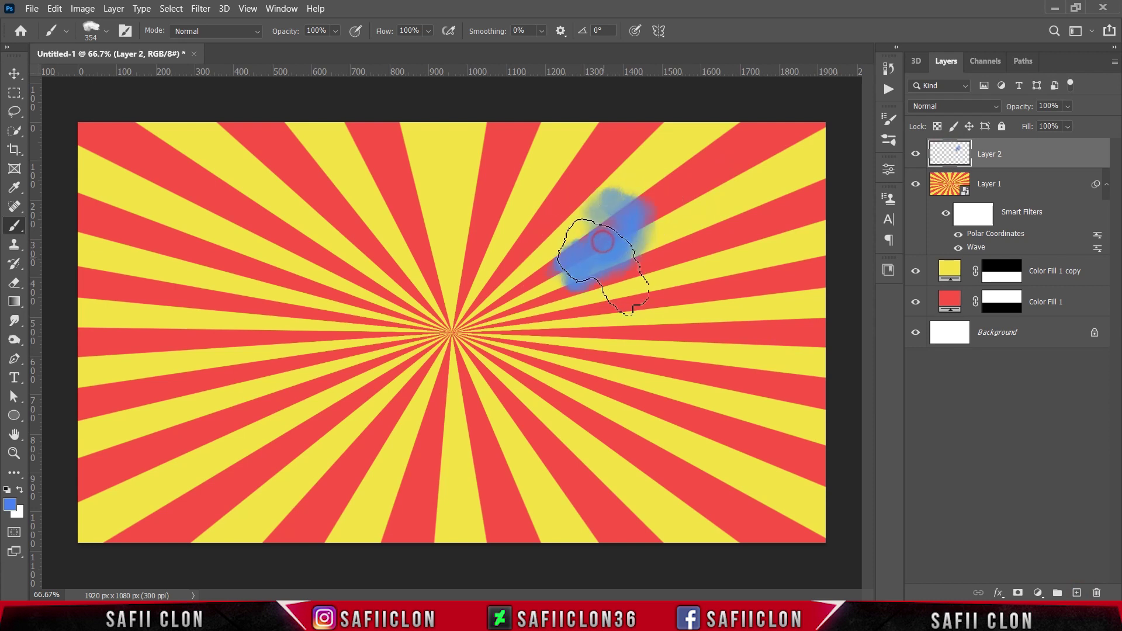
drag(225, 319, 239, 228)
drag(418, 339, 470, 441)
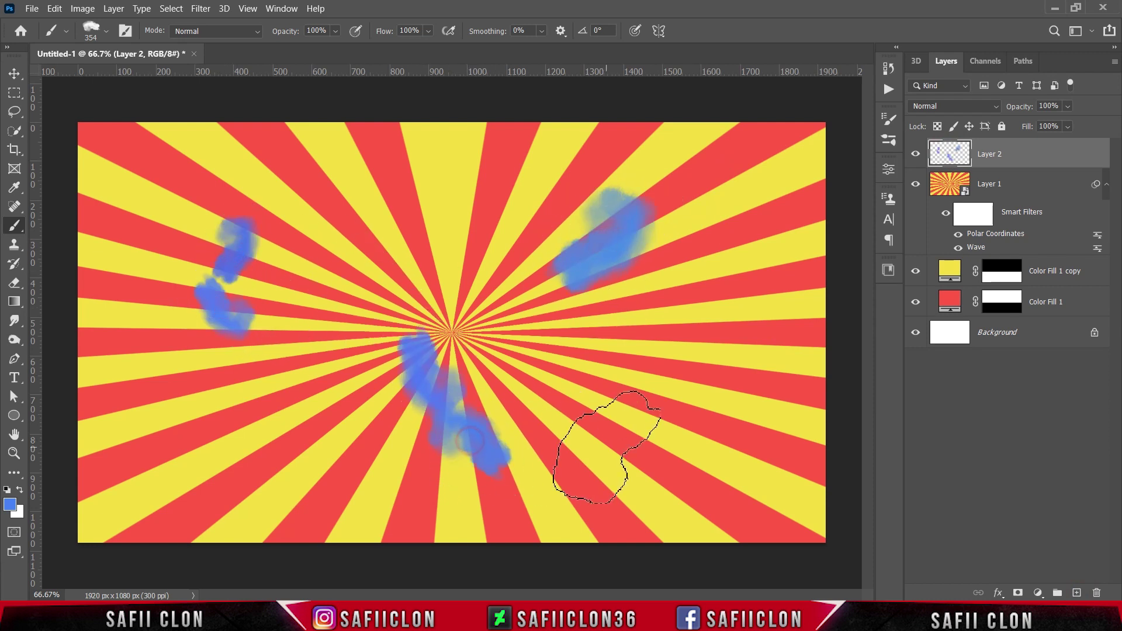
drag(749, 374, 727, 403)
drag(736, 309, 777, 323)
drag(786, 239, 762, 260)
drag(760, 195, 809, 201)
- Enlarge the brush to 700 px and paint larger blue patches along the upper edge, lower corners and left side
key(bracketright)
key(bracketright)
key(bracketright)
key(bracketright)
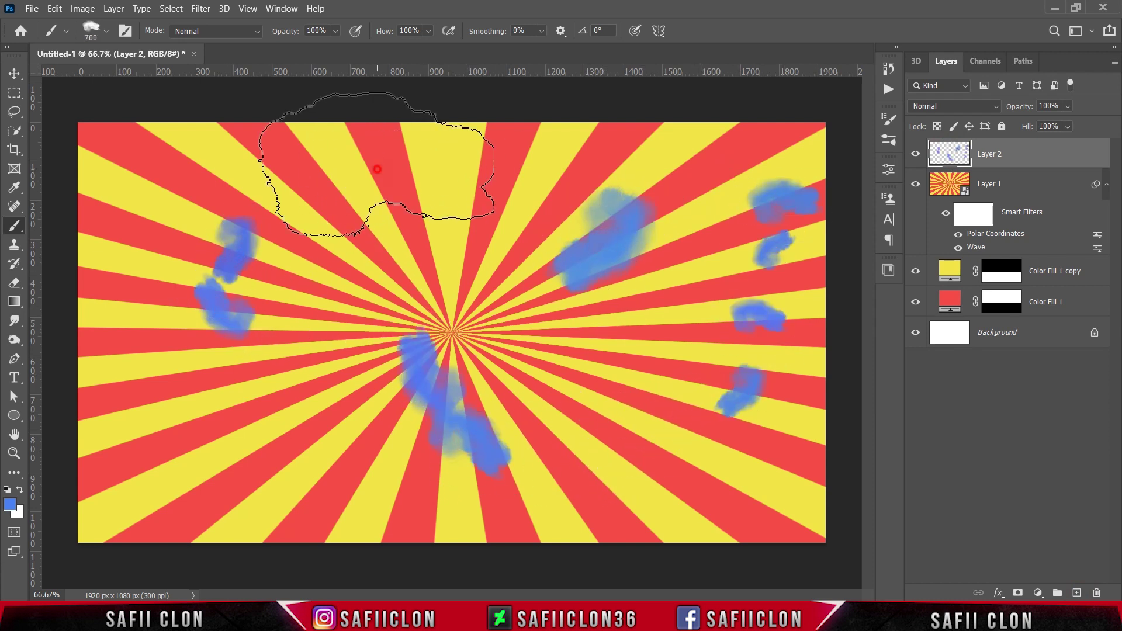
drag(377, 169, 365, 163)
drag(689, 374, 780, 514)
drag(117, 420, 122, 526)
drag(280, 479, 292, 526)
drag(105, 205, 151, 193)
- Reduce the brush to 400 px and fill the remaining gaps across the canvas with blue patches
key(bracketleft)
key(bracketleft)
key(bracketleft)
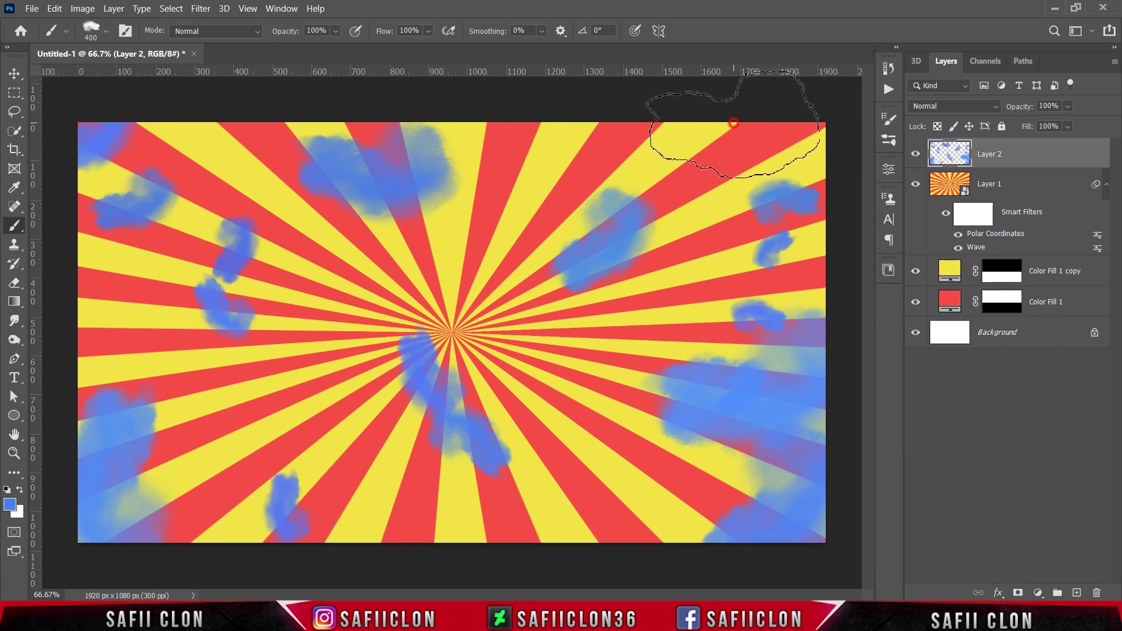
click(733, 123)
click(587, 434)
click(284, 416)
click(568, 533)
click(381, 532)
click(252, 163)
click(577, 164)
click(633, 339)
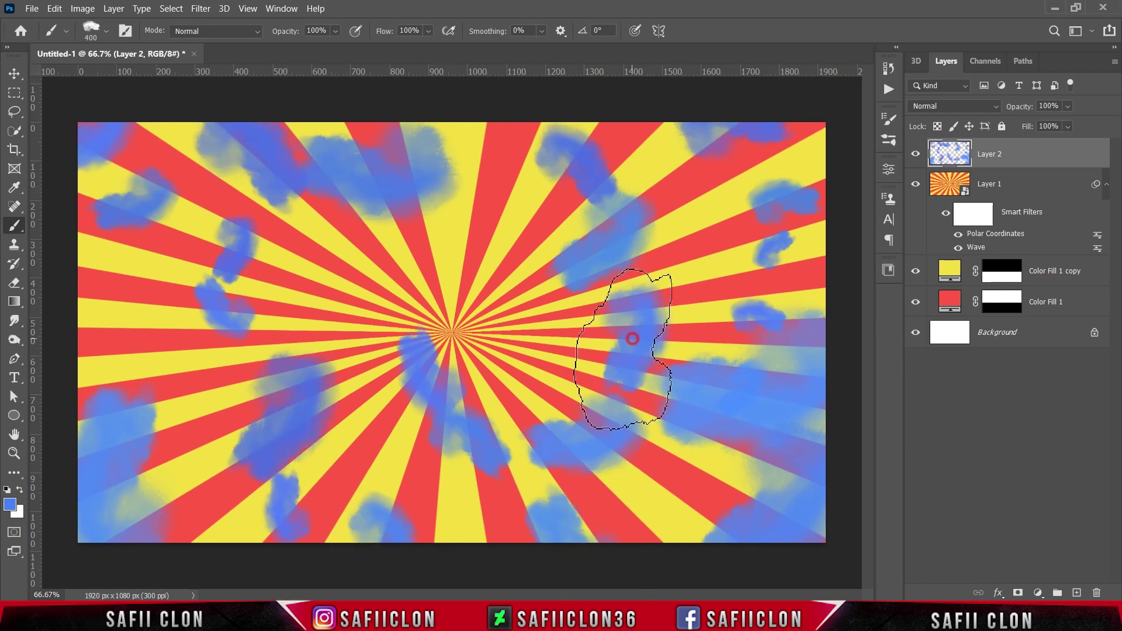
click(455, 286)
click(342, 237)
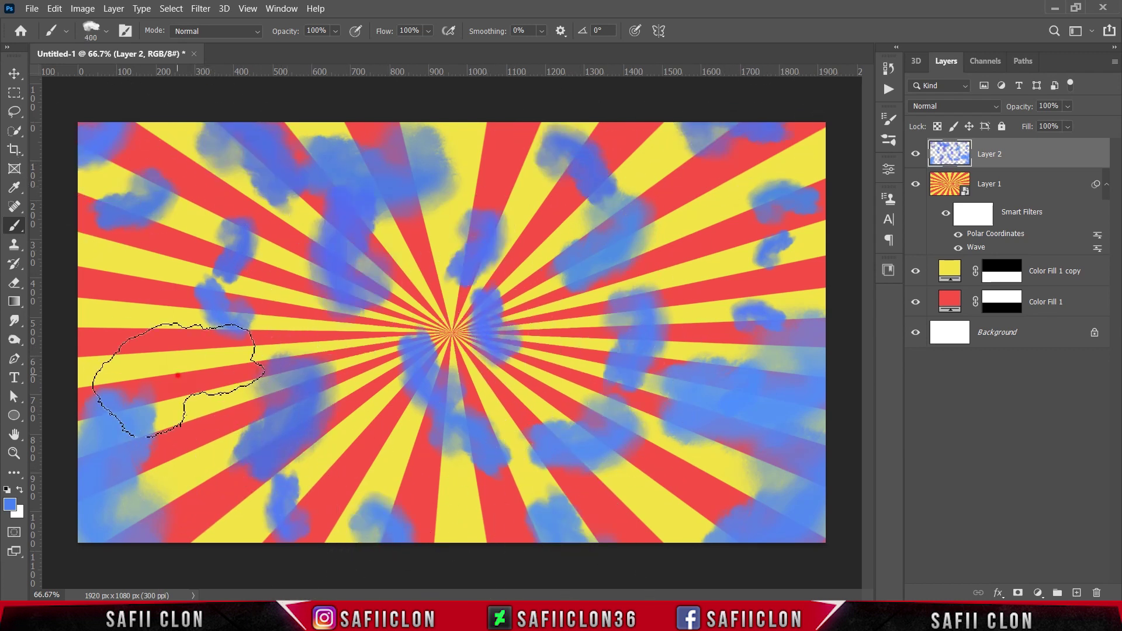
click(433, 497)
click(692, 264)
click(459, 136)
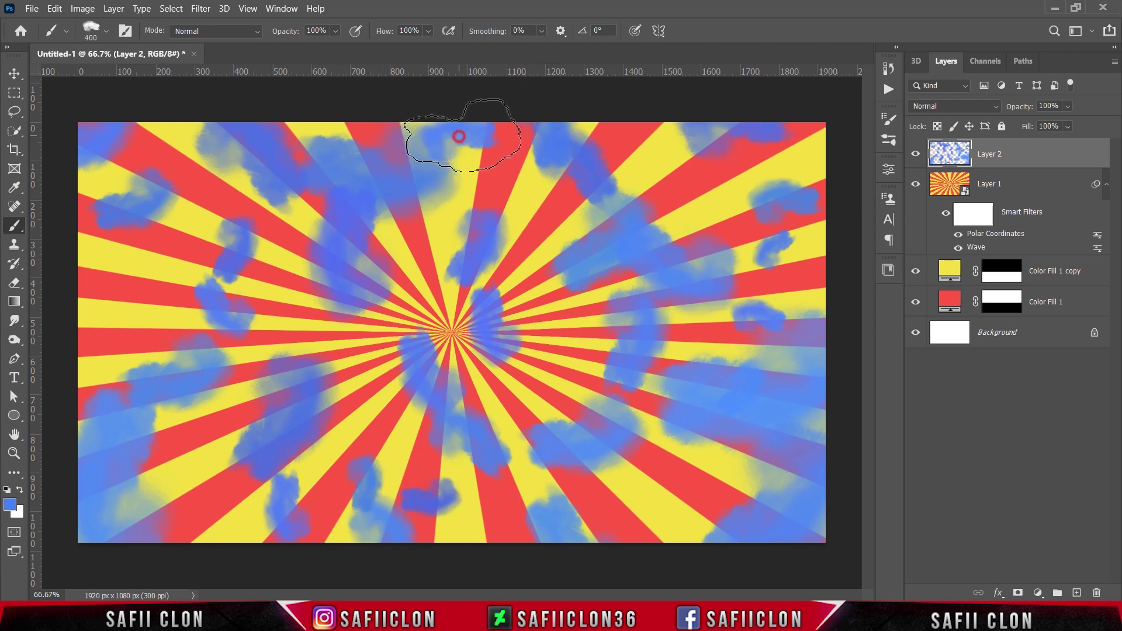
click(609, 129)
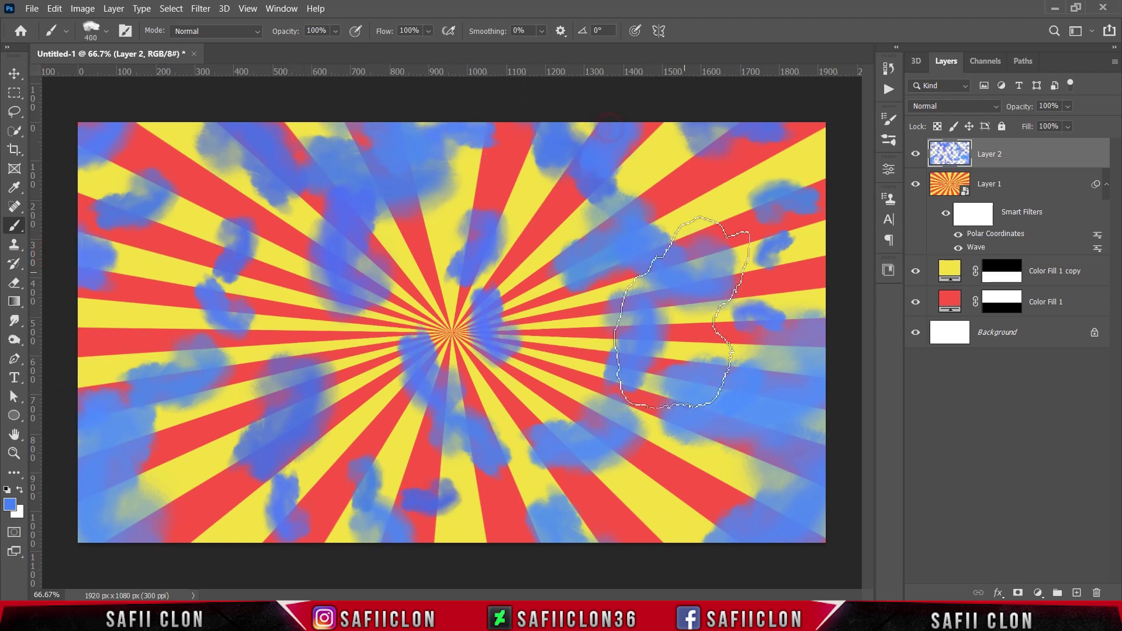
click(515, 342)
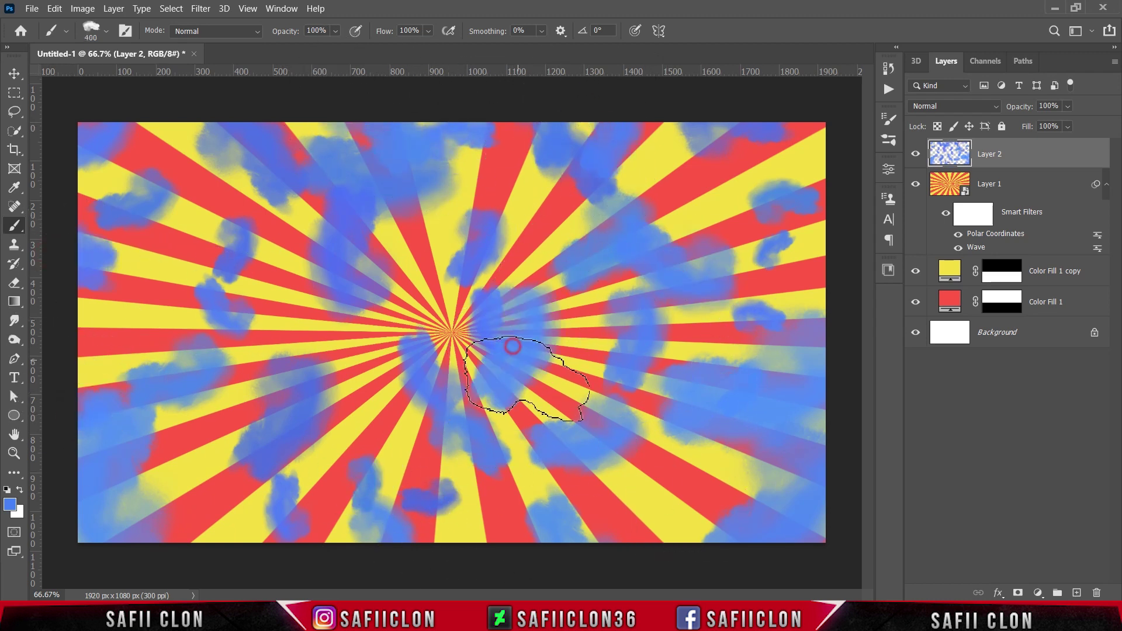
- Set the painted layer's blend mode to Lighter Color and add more blue patches around the ray centre
click(920, 156)
click(917, 156)
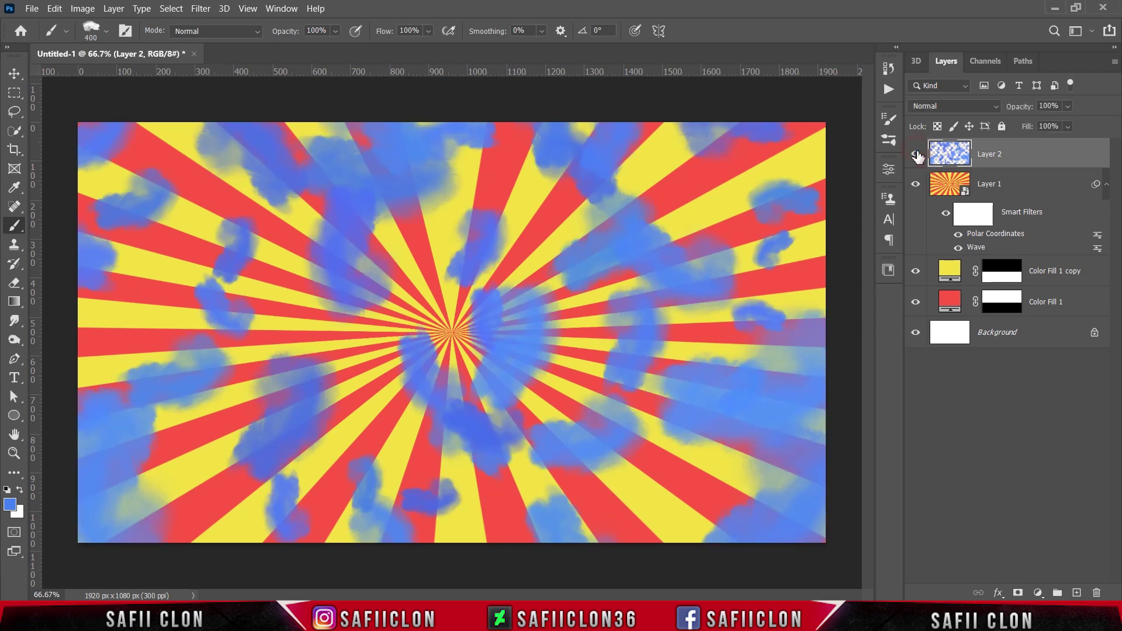
click(954, 108)
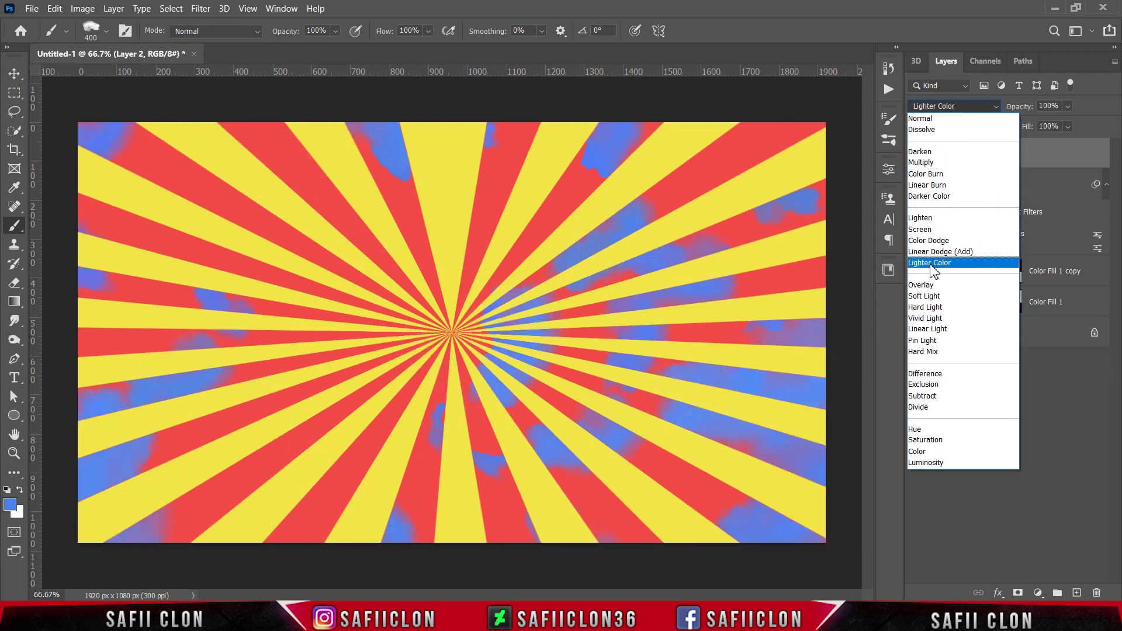
click(931, 264)
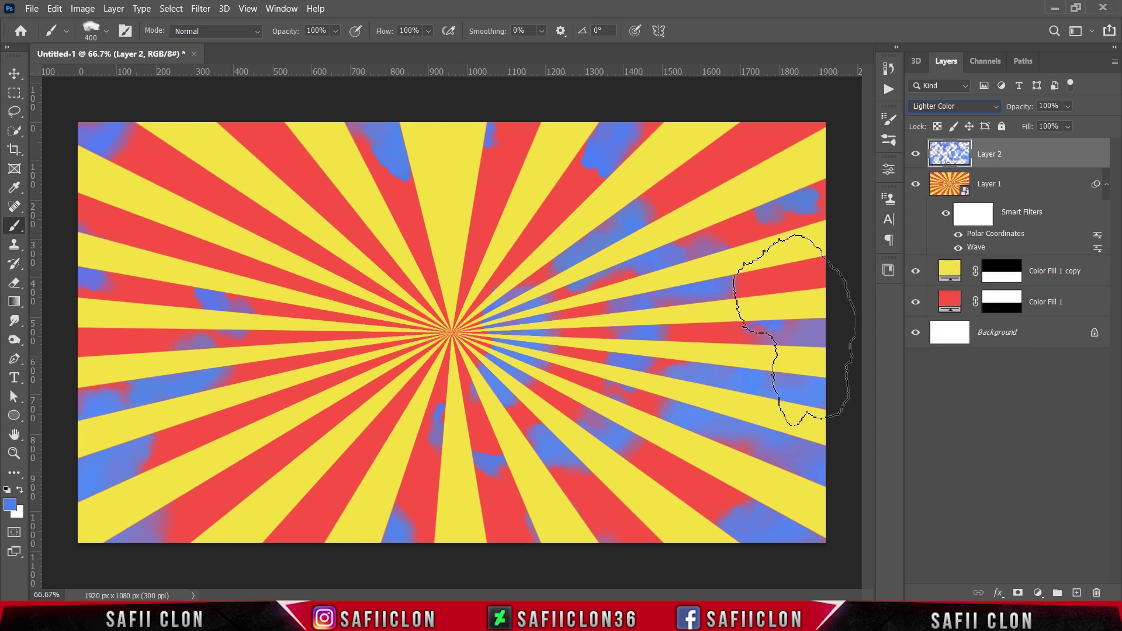
drag(327, 257, 412, 246)
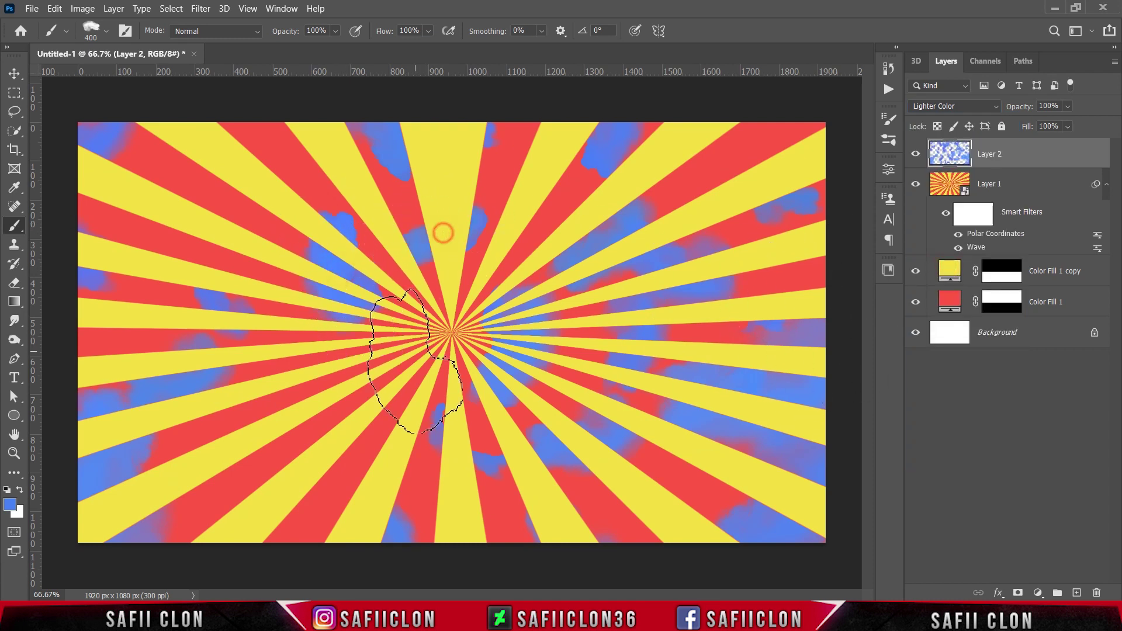
click(428, 330)
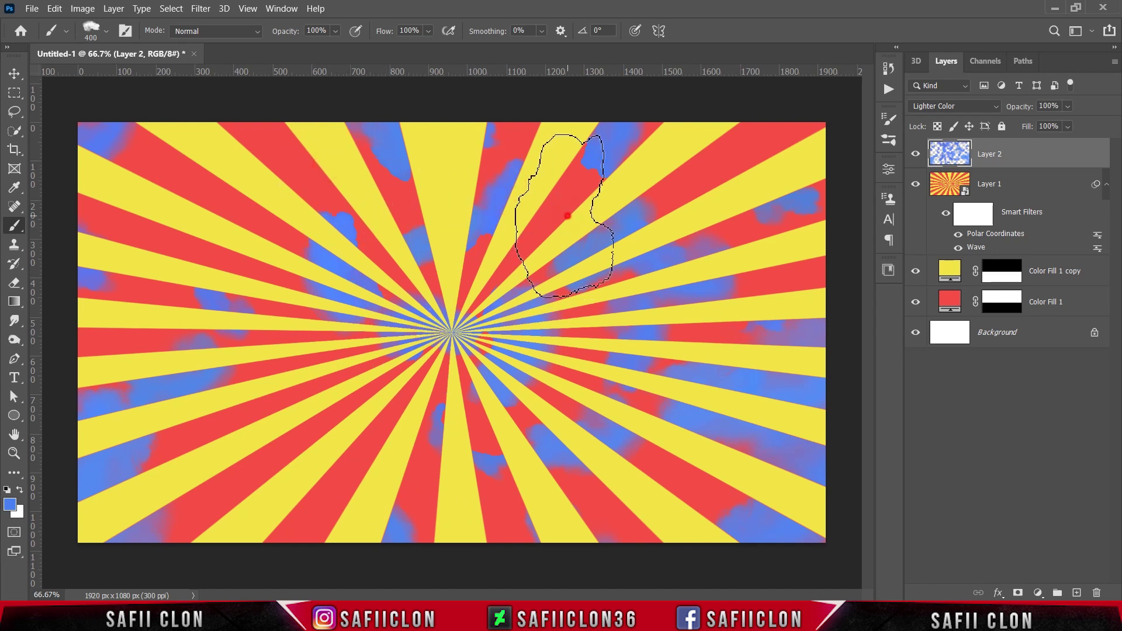
- Compare the image with the painted layer hidden and shown, and set that layer's Fill to 75%
click(915, 154)
click(916, 154)
click(915, 154)
click(915, 155)
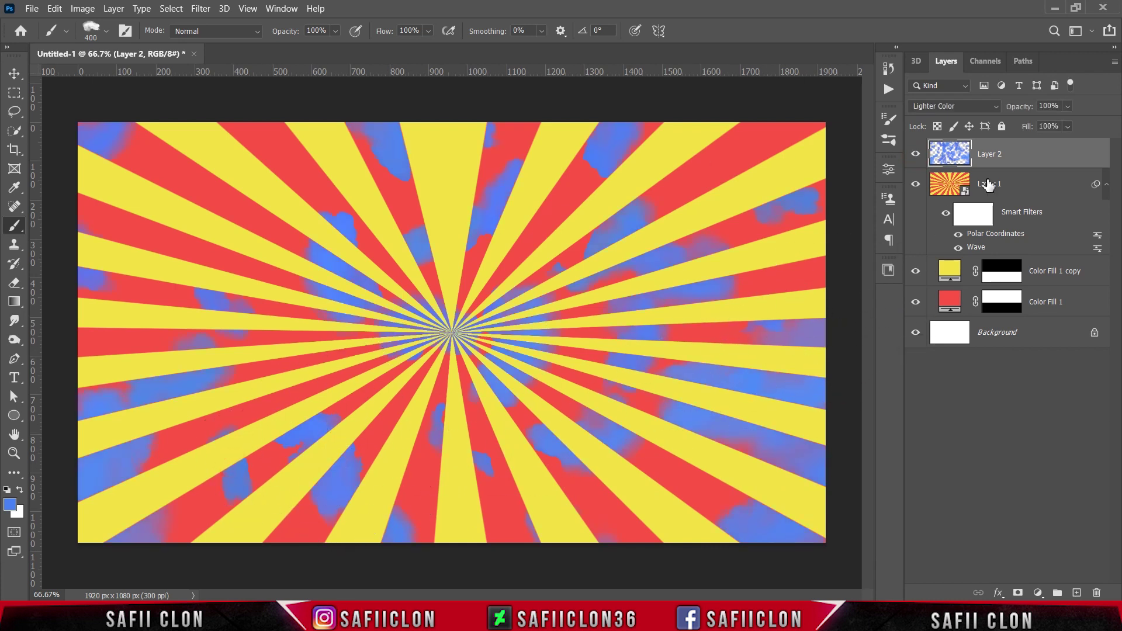
click(1067, 126)
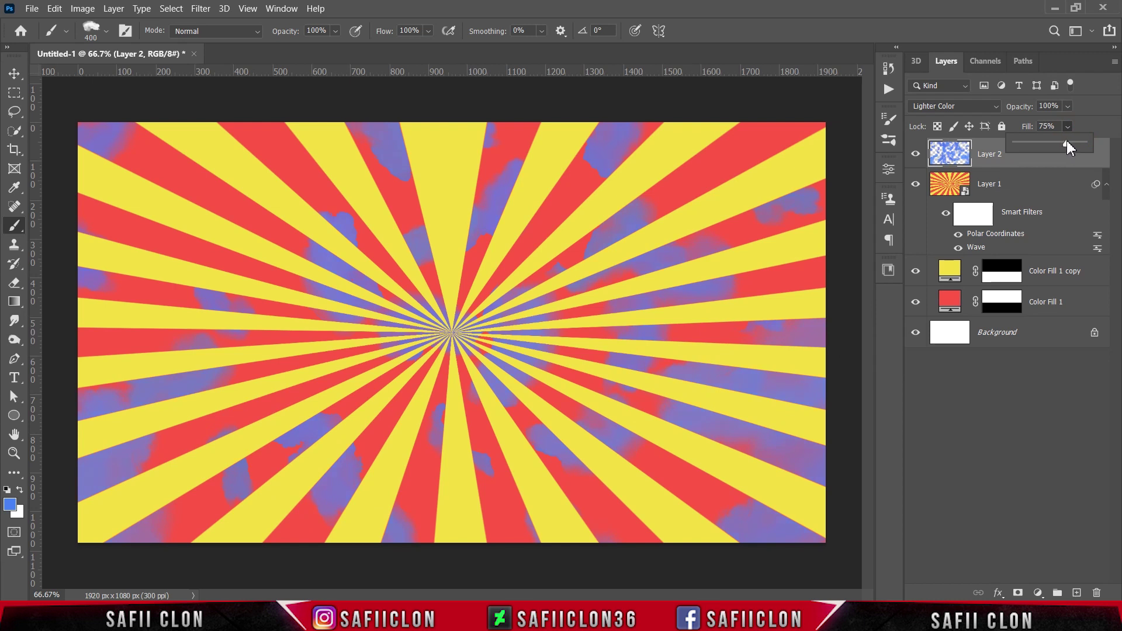
click(1093, 124)
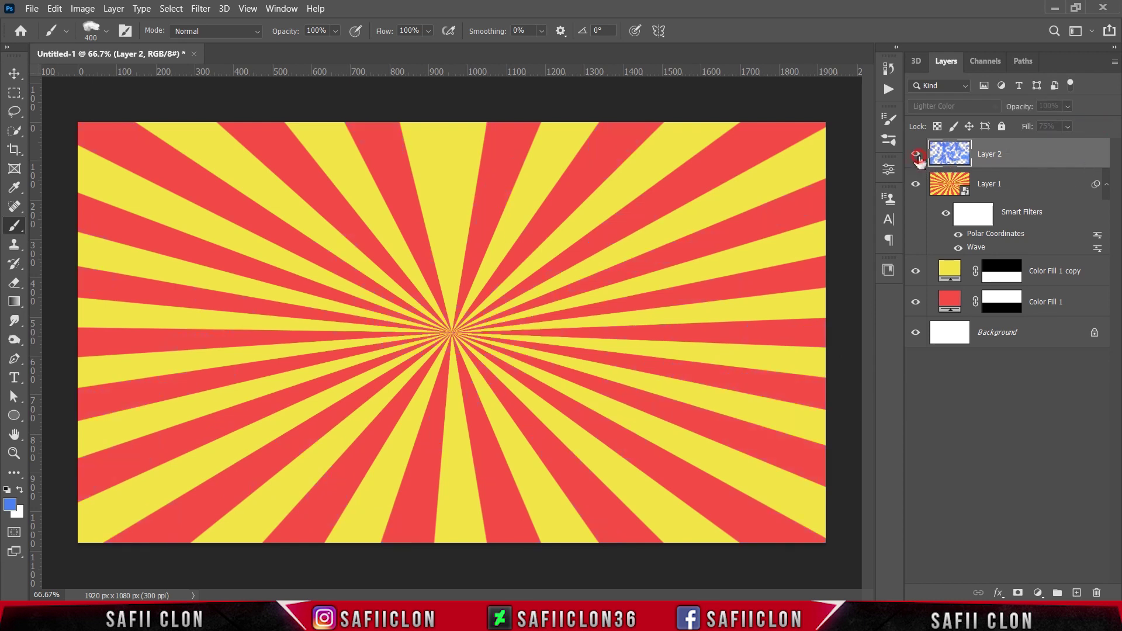
- Examine the blended result by toggling the sunburst layer's visibility and inspecting the ray centre up close and the full canvas
click(915, 184)
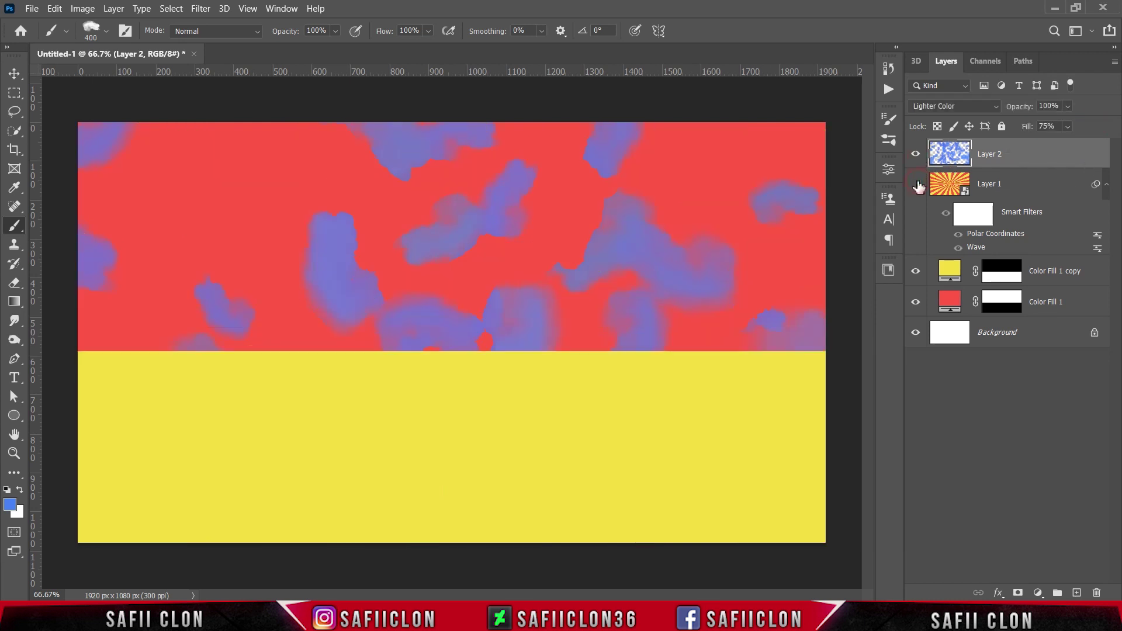
click(915, 184)
click(915, 184)
click(915, 184)
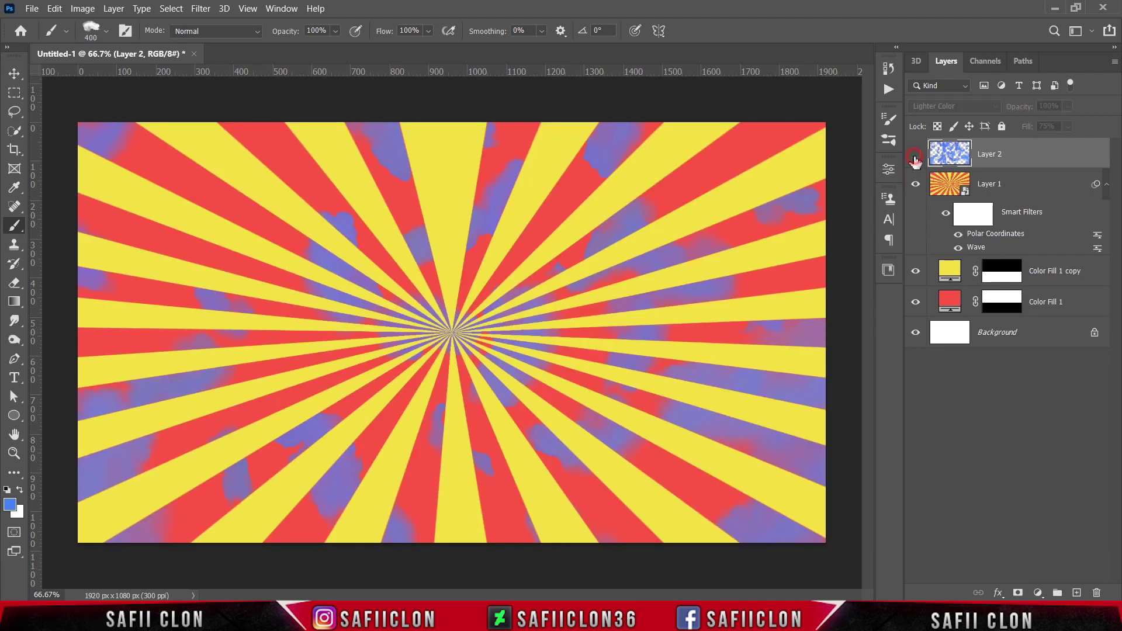
key(ctrl+t)
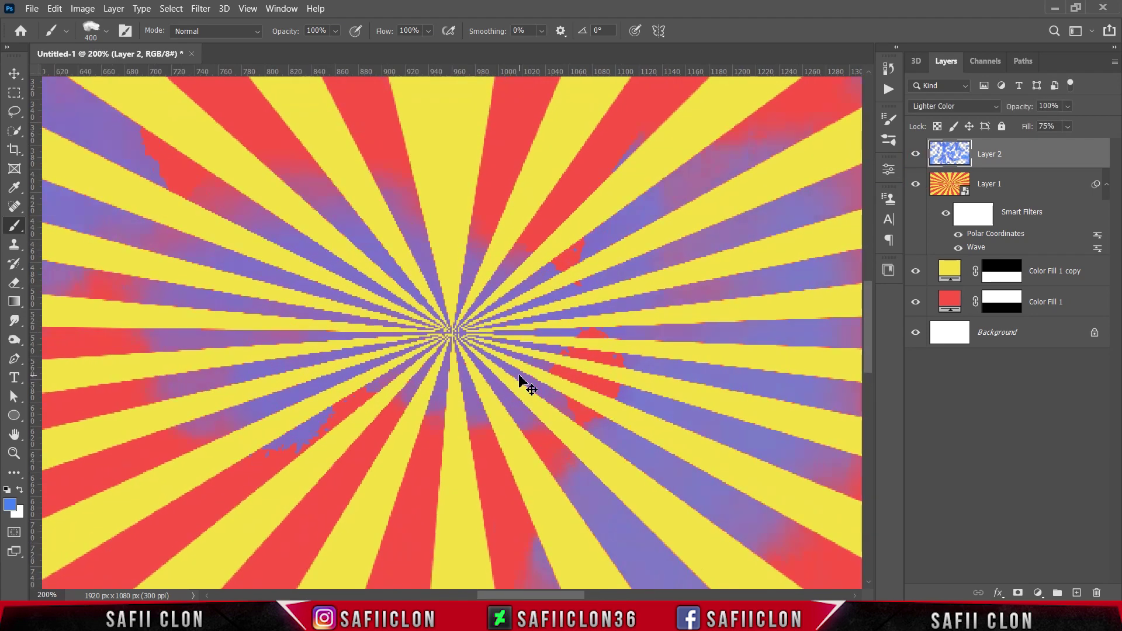
key(ctrl+minus)
key(ctrl+minus)
key(ctrl+minus)
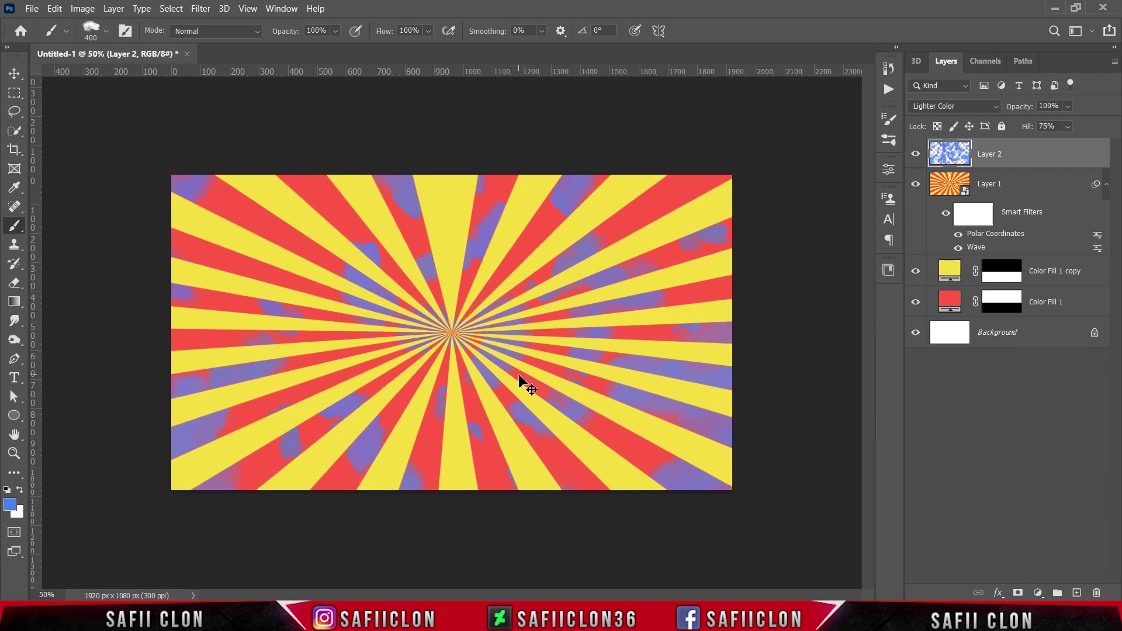
key(ctrl+plus)
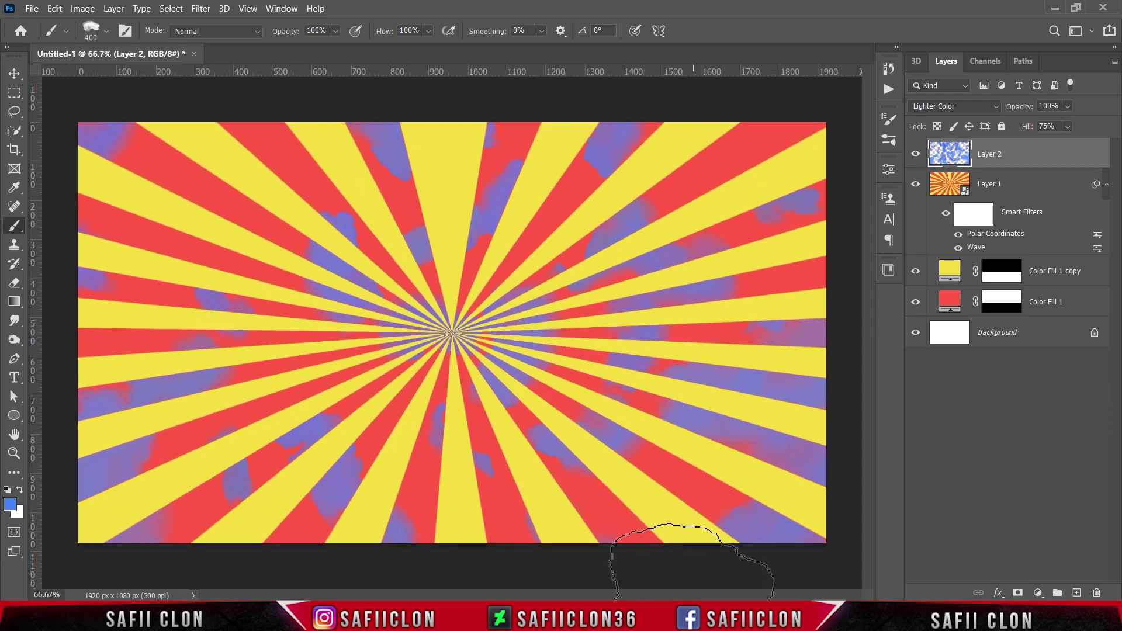